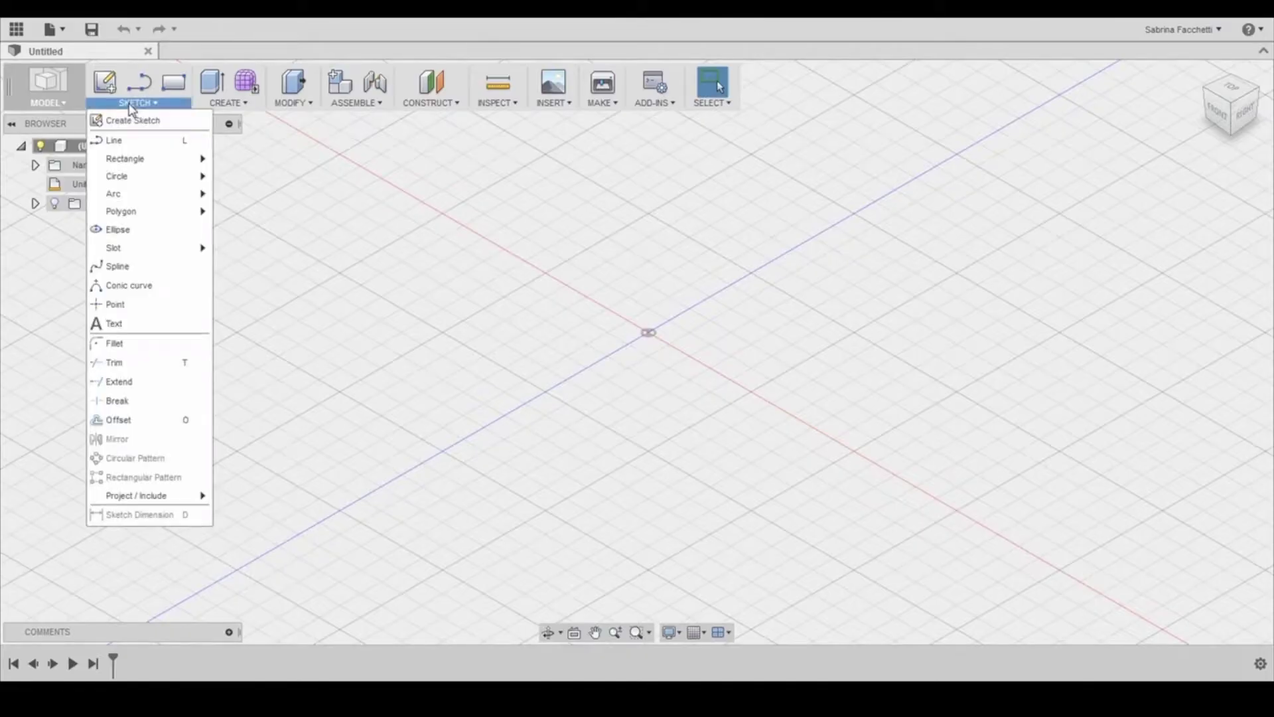
Step: Start a new line sketch so the three origin planes appear for selection
click(120, 142)
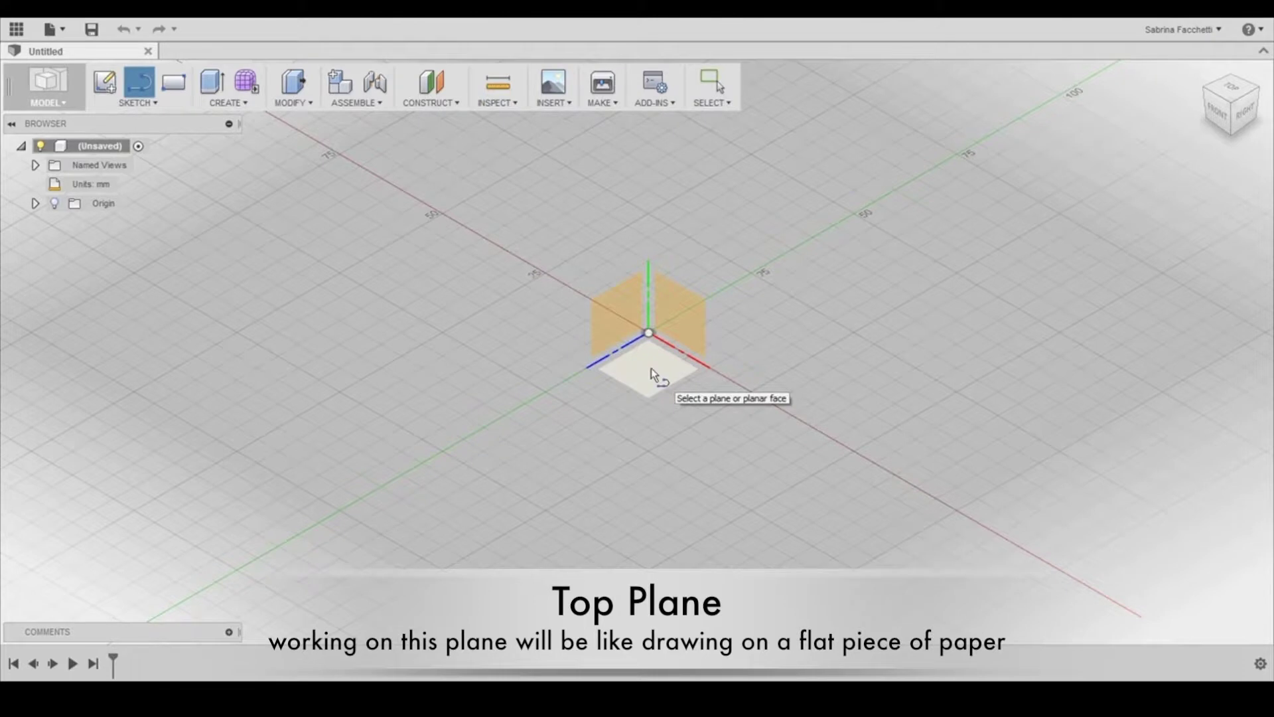
Step: On the top plane, draw a closed four-point kite-shaped wing outline starting at the origin
click(651, 369)
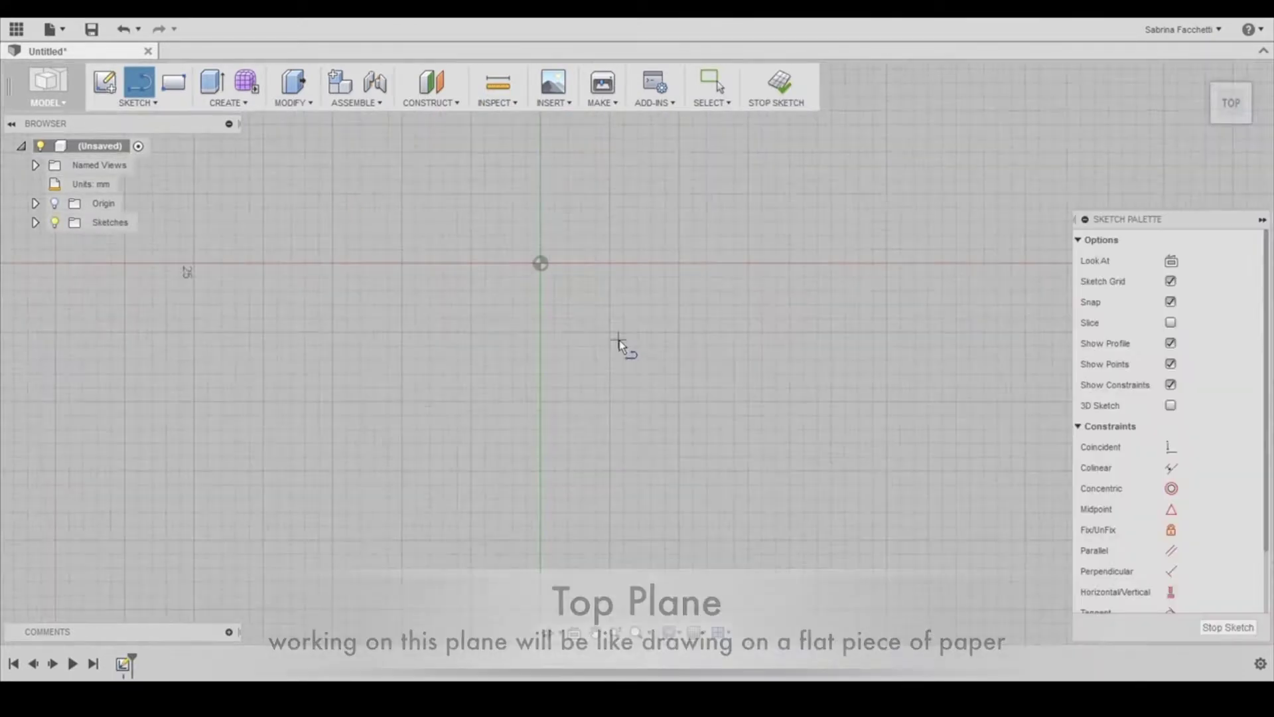
click(528, 437)
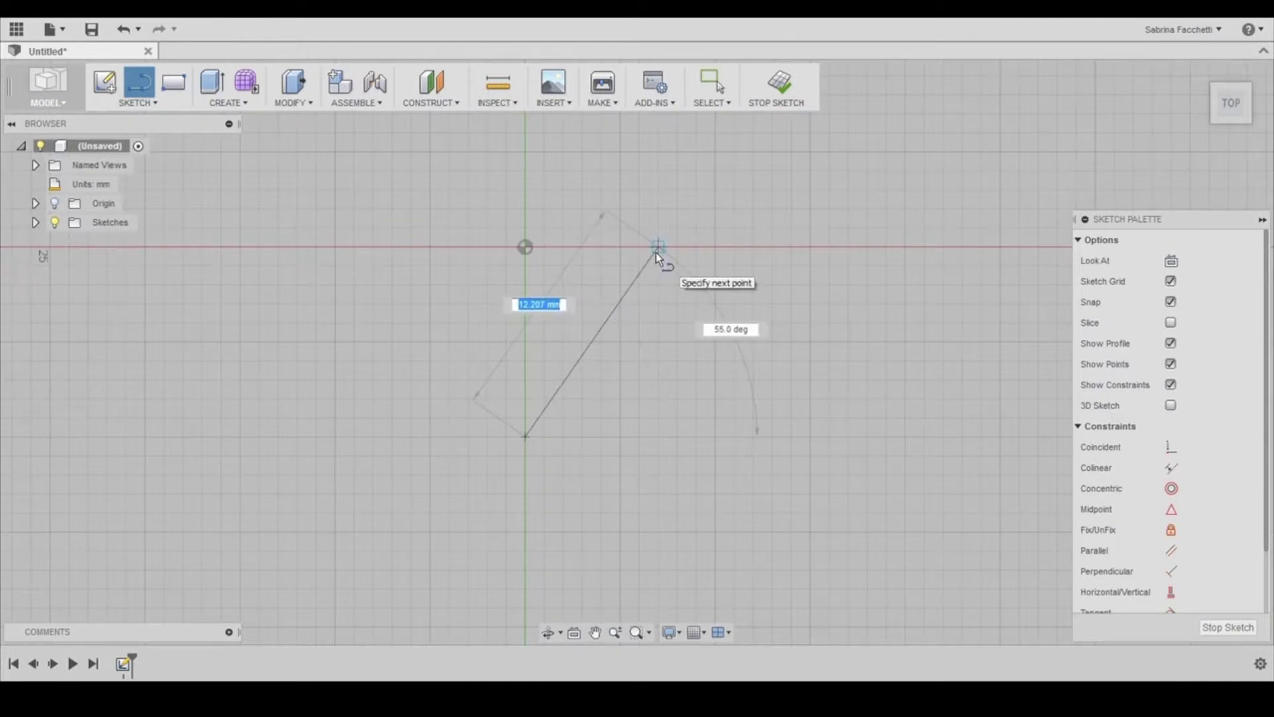
click(657, 250)
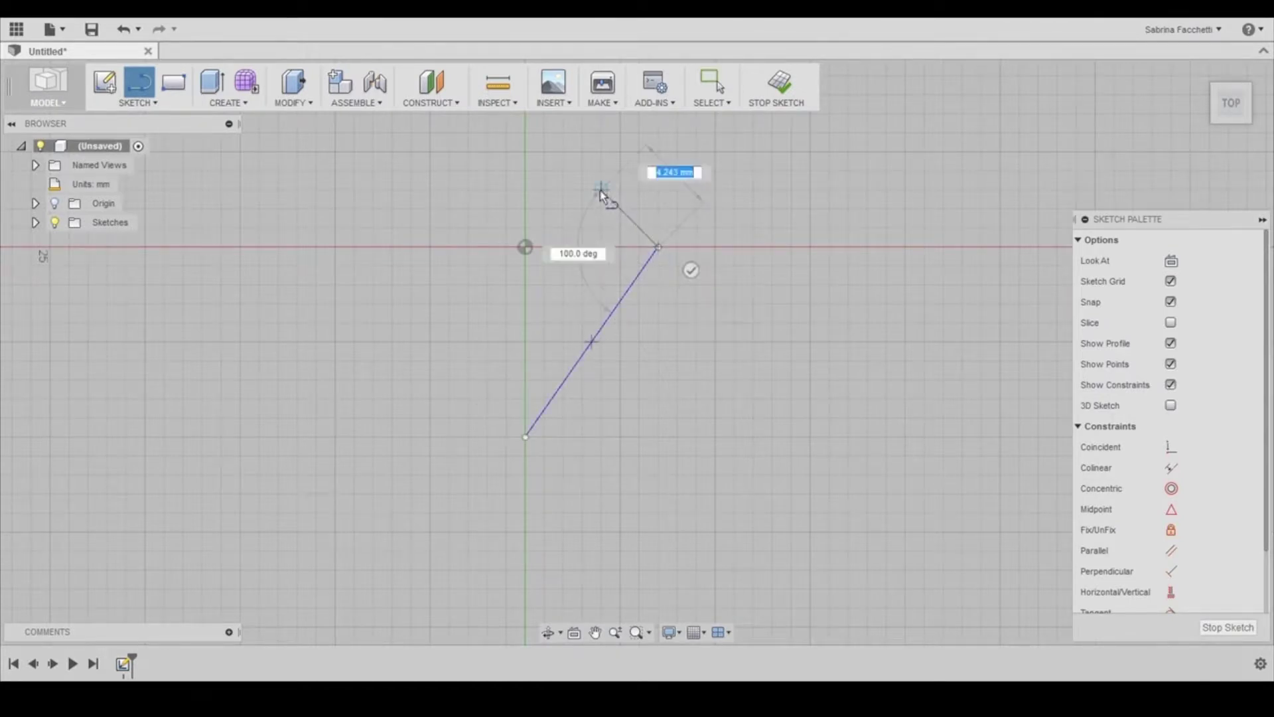
click(544, 247)
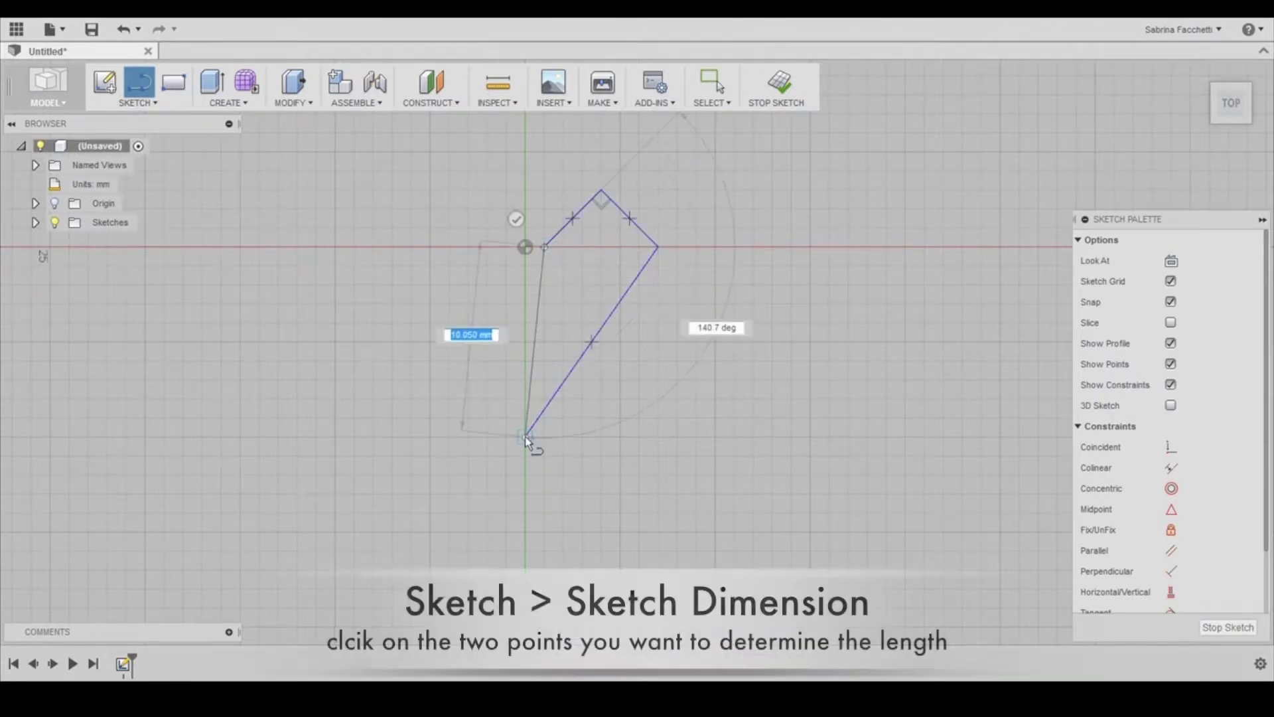
click(526, 437)
key(Escape)
Step: Dimension the wing outline at 15, 4, 8 and 1 mm and drag its nose onto the green axis
click(138, 105)
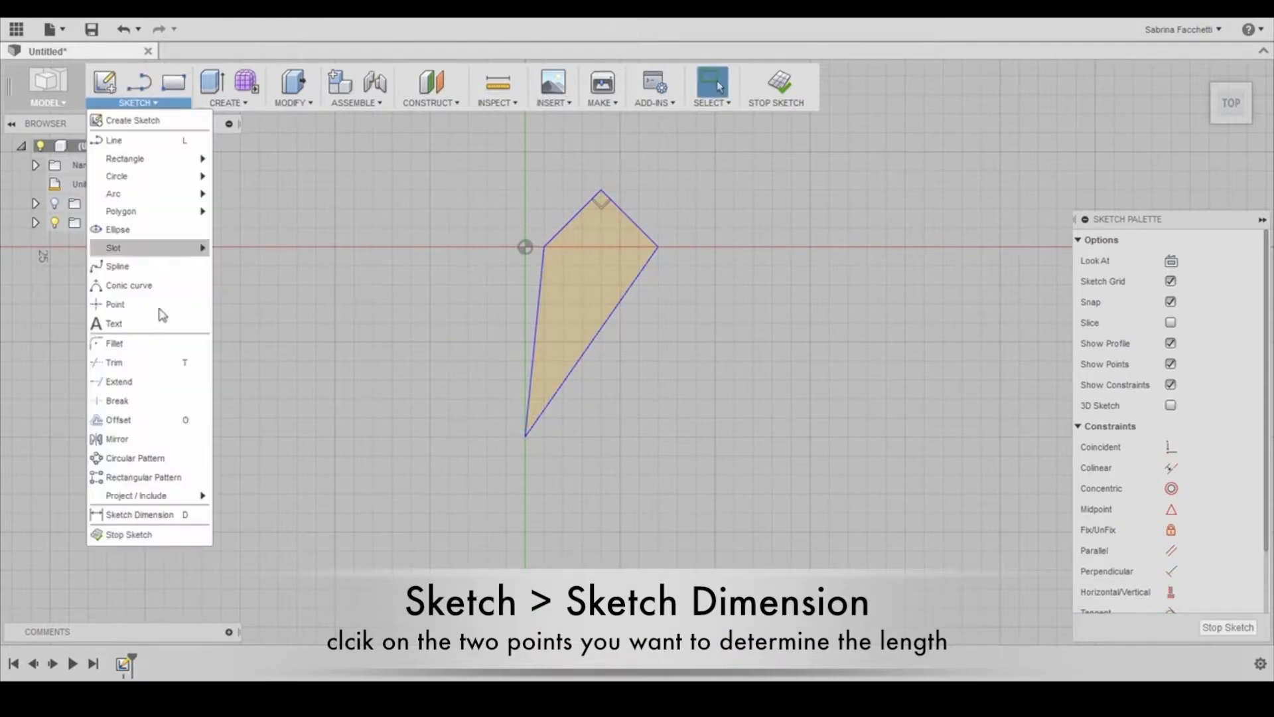
click(125, 515)
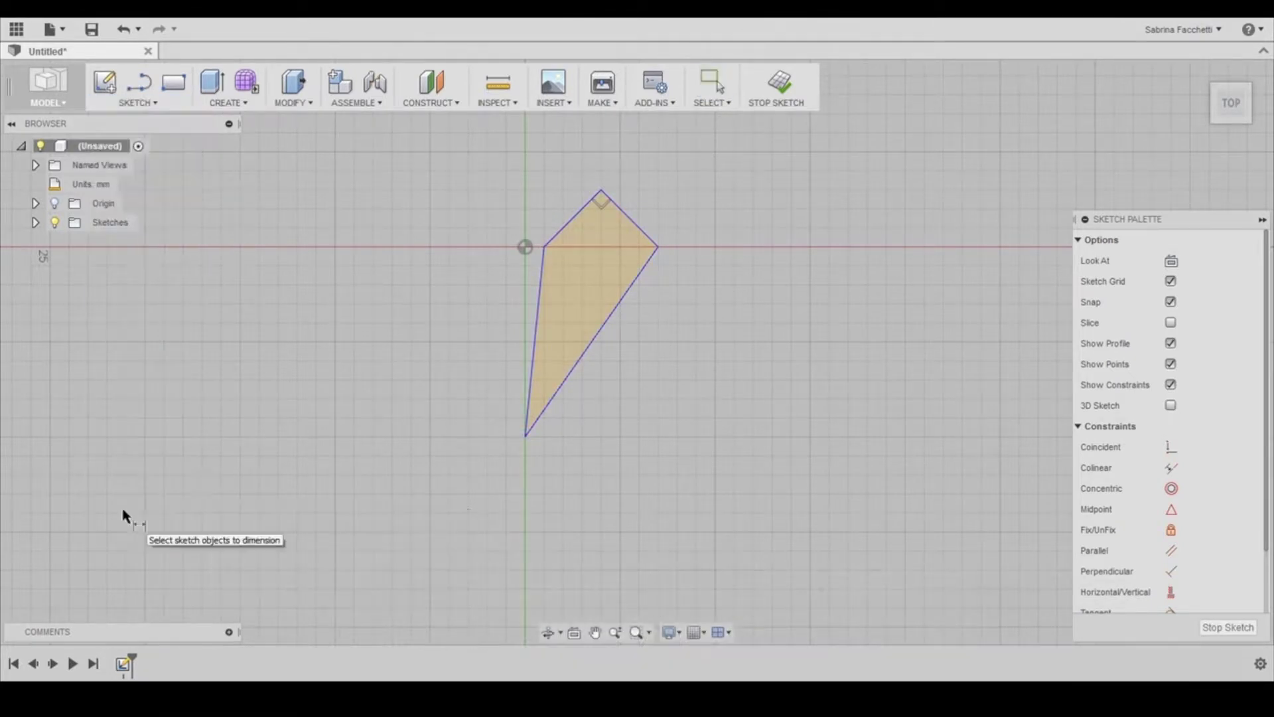
click(527, 439)
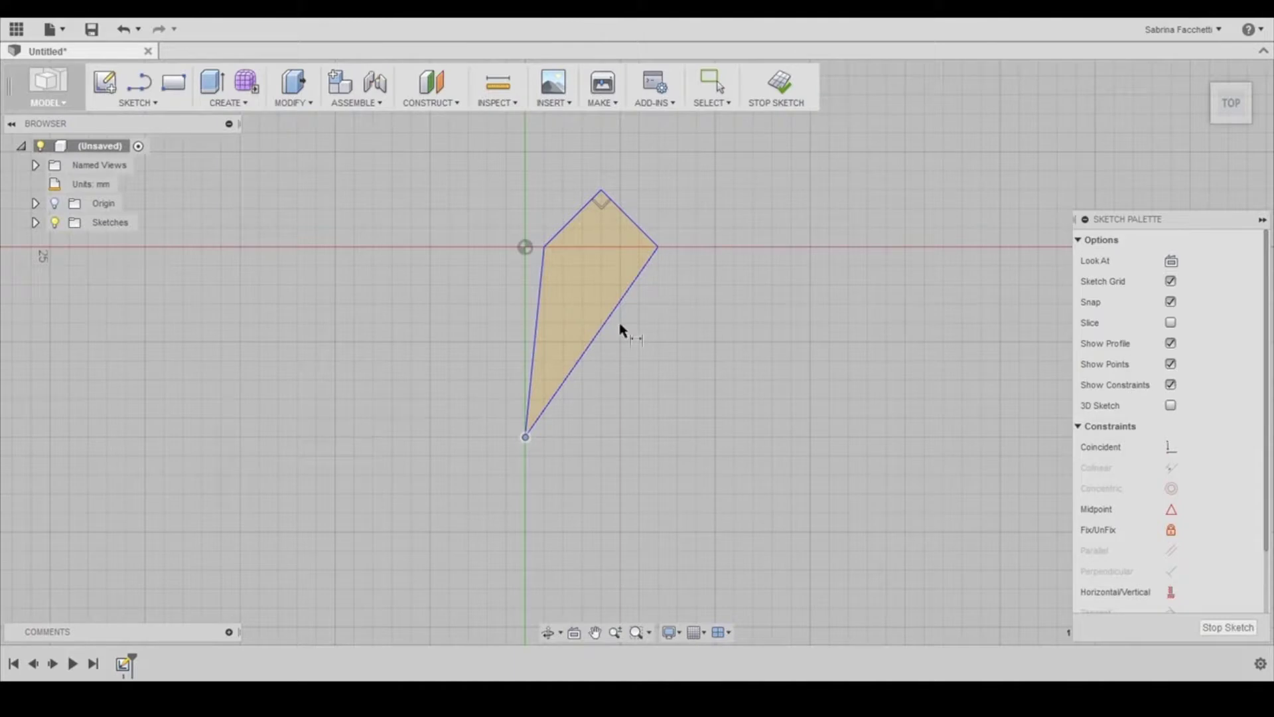
click(658, 248)
click(711, 378)
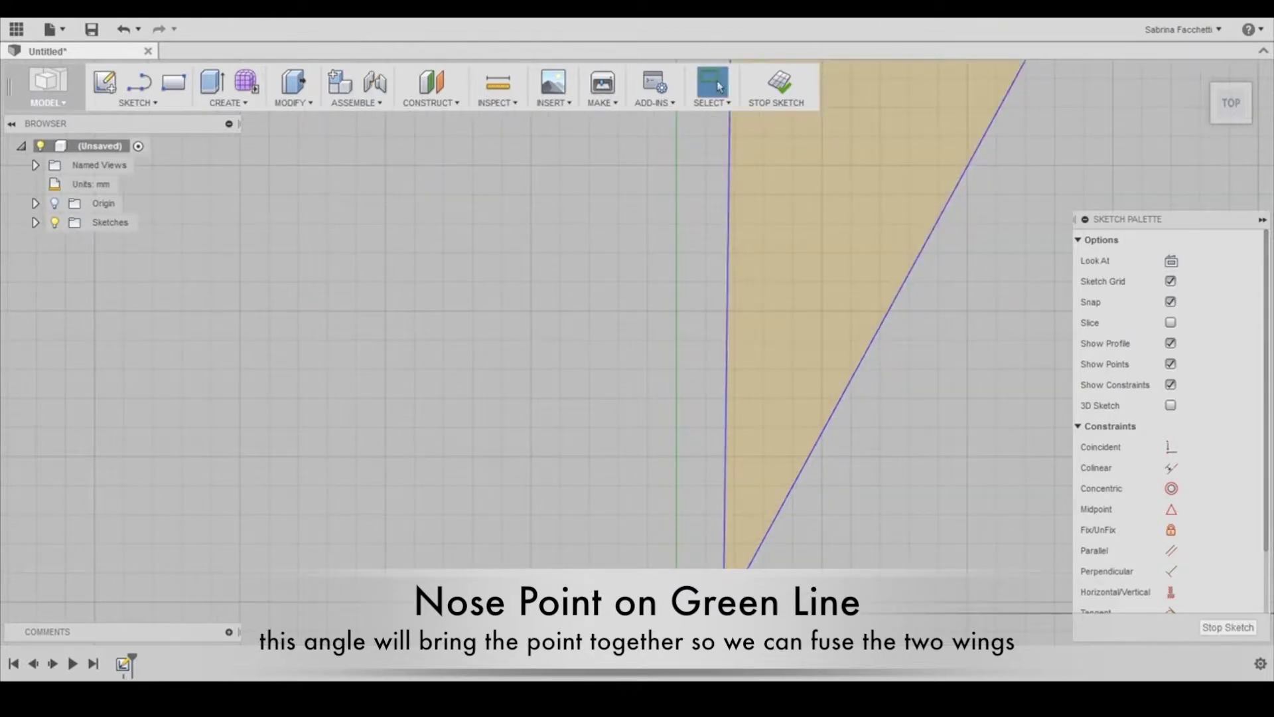
drag(724, 611, 677, 614)
click(137, 103)
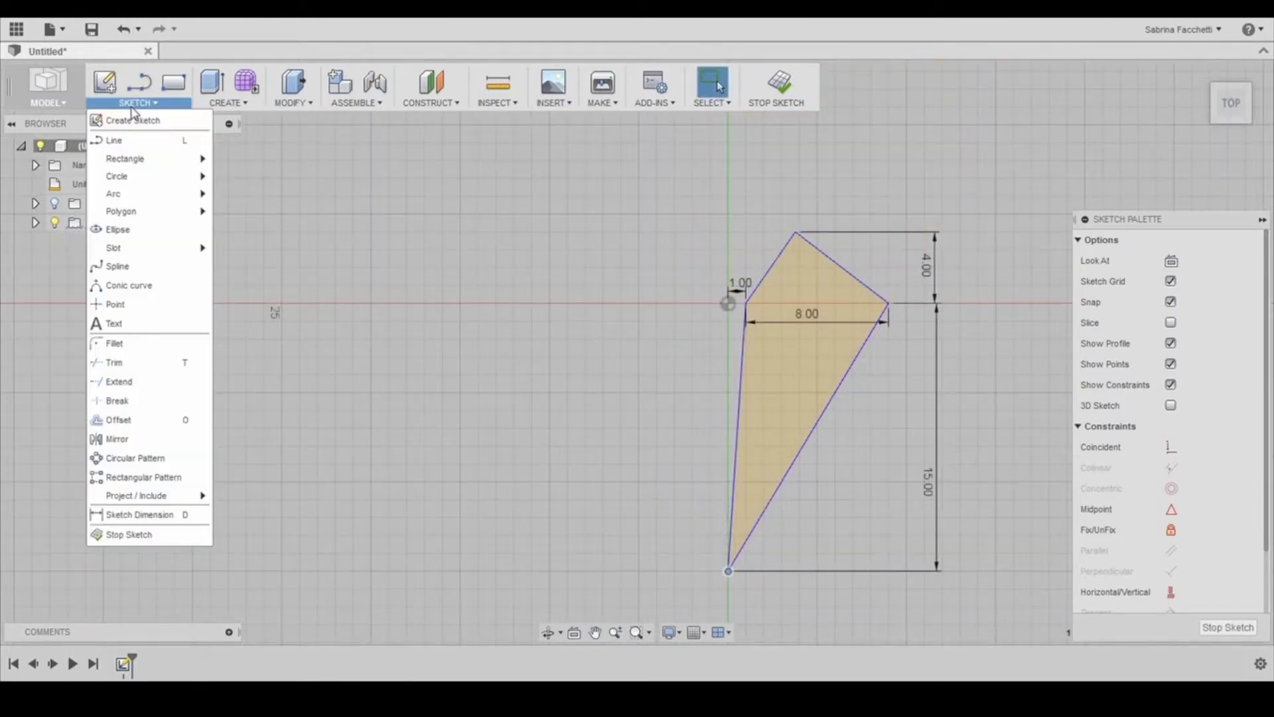
Step: Draw a vertical line up from the wing's bottom tip and make it construction geometry
click(116, 140)
click(729, 571)
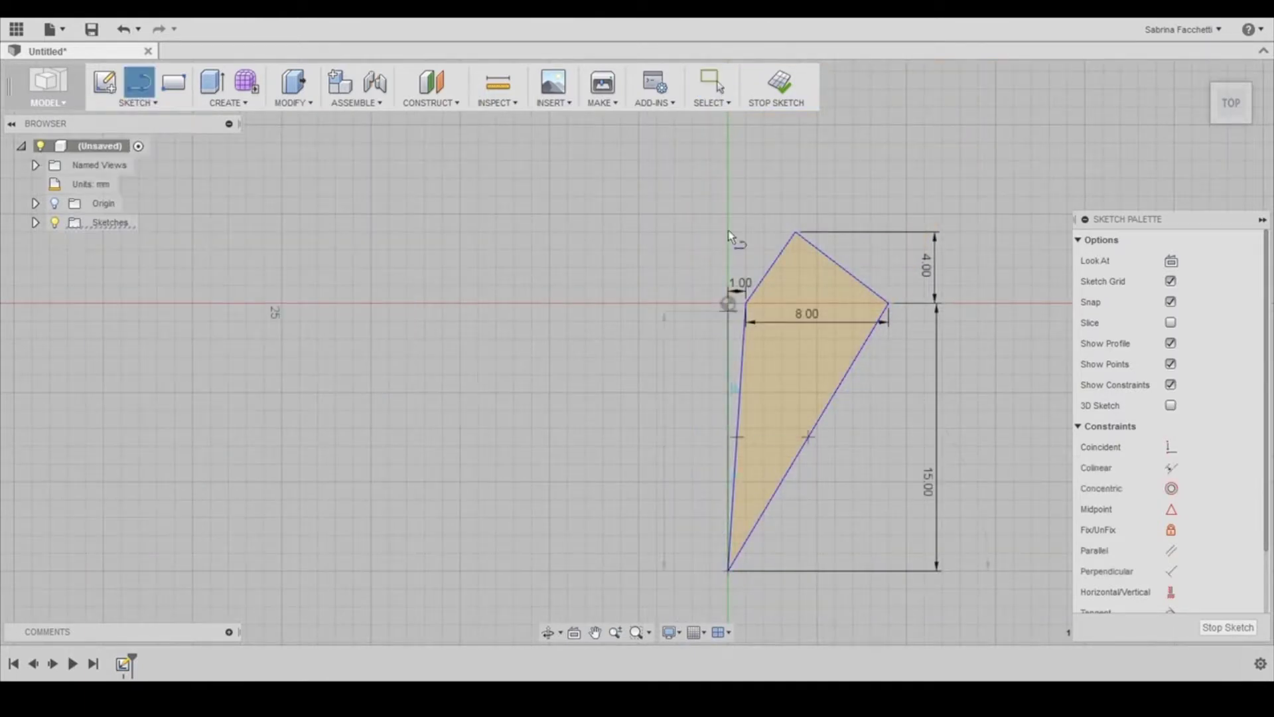
click(728, 197)
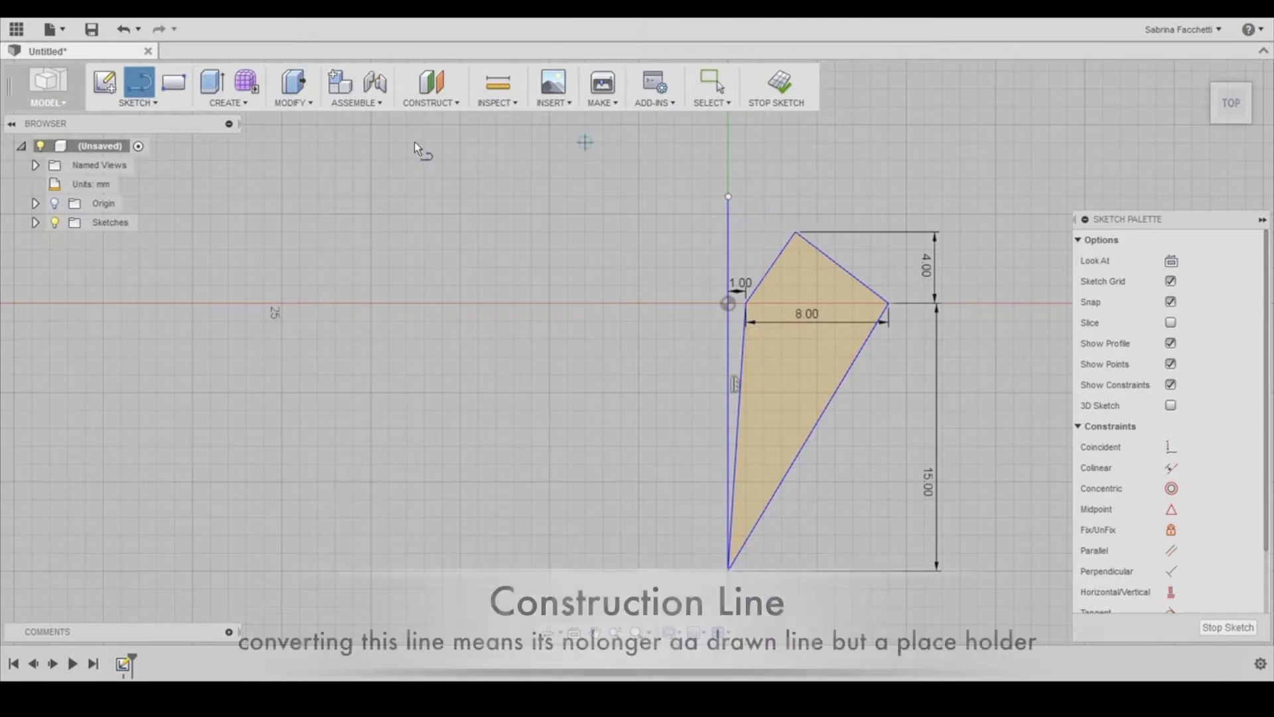
key(Escape)
click(727, 230)
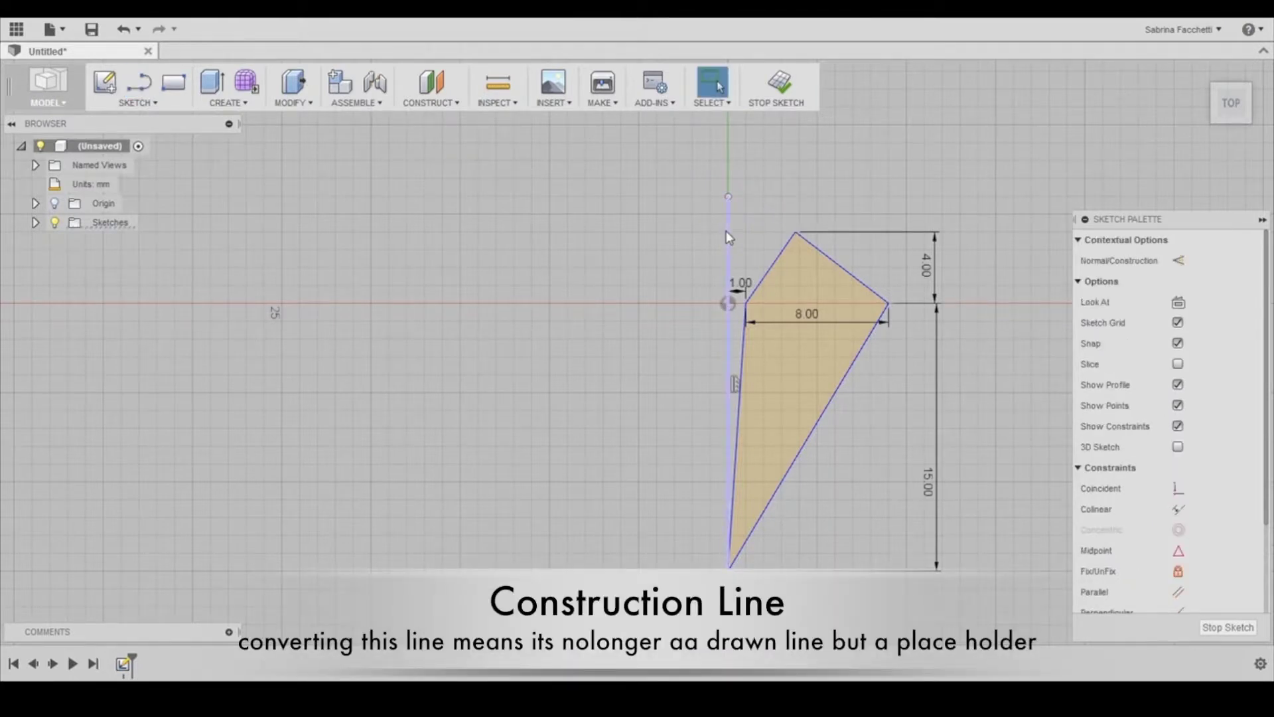
click(1171, 264)
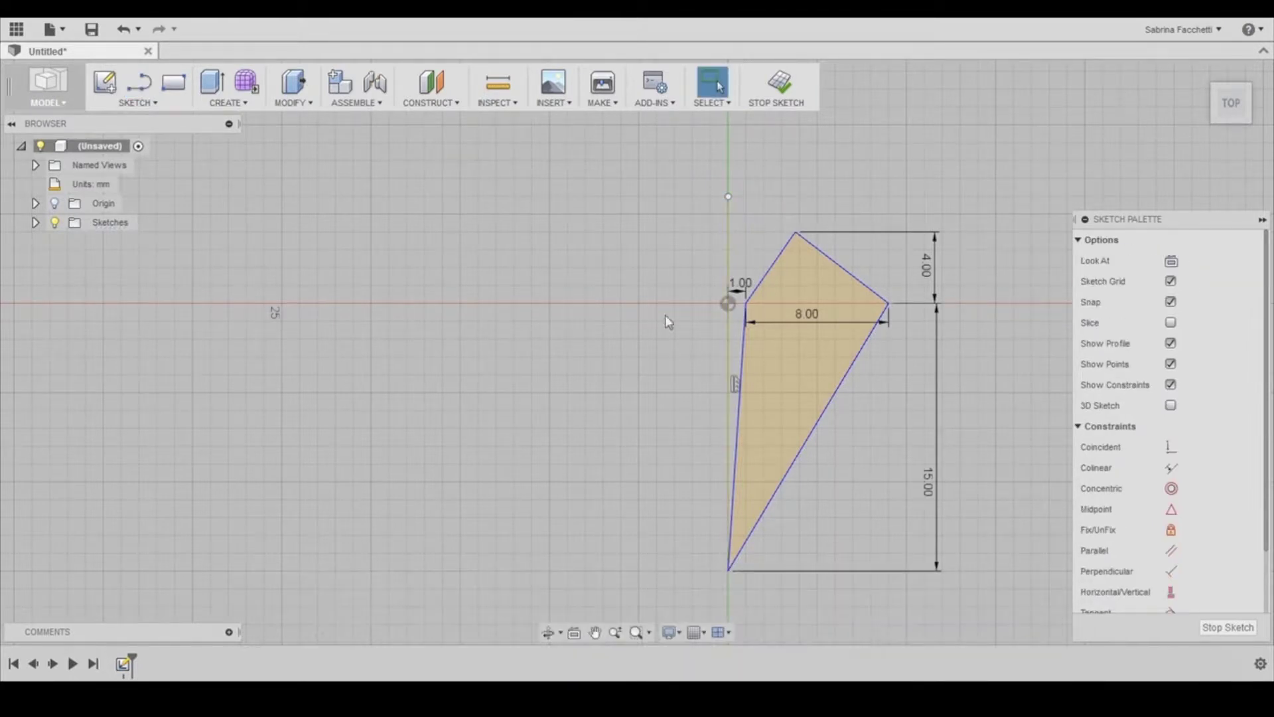
Step: Mirror the whole wing outline across the vertical construction line
mouse_move(543, 219)
mouse_down()
mouse_move(799, 532)
mouse_move(819, 576)
mouse_up()
click(136, 102)
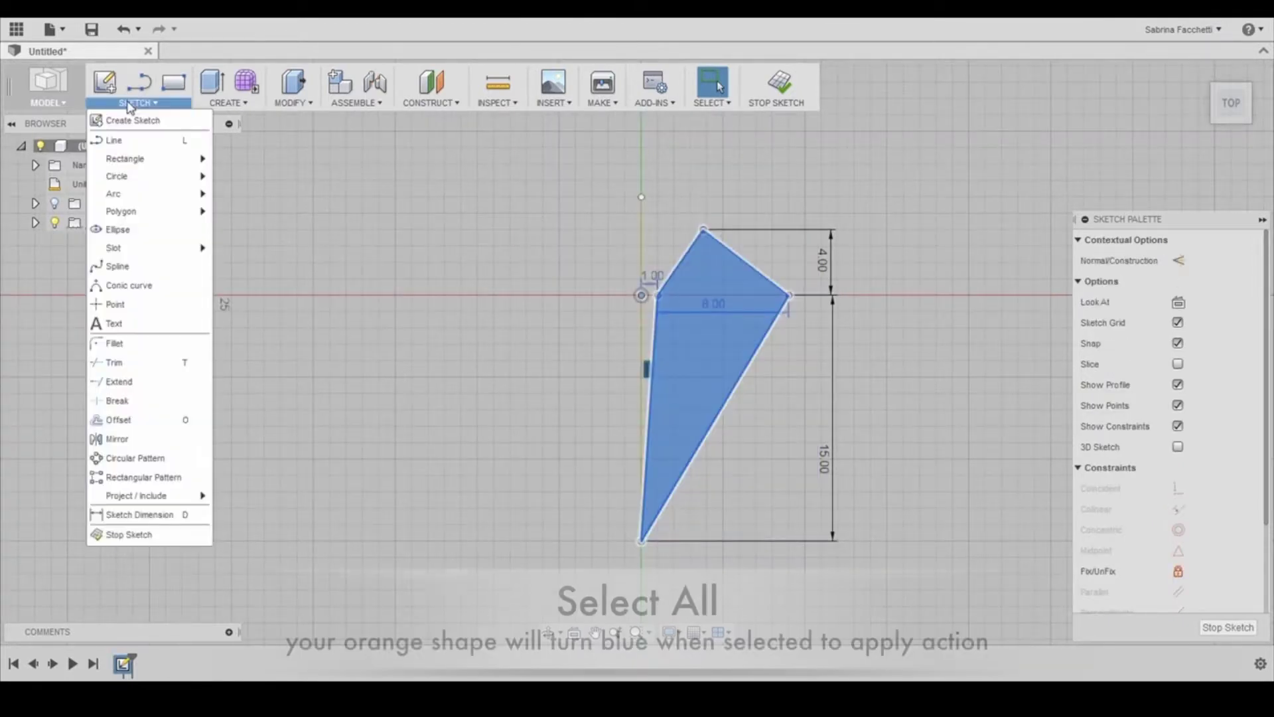
click(114, 440)
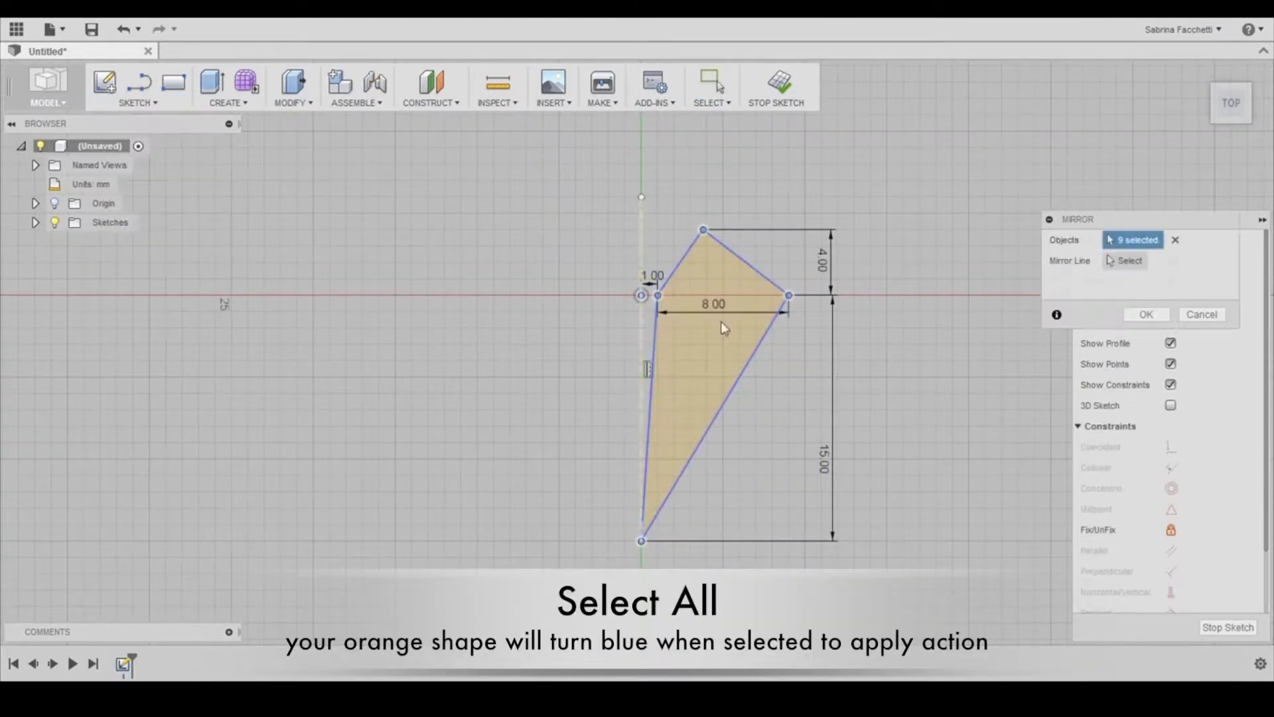
click(1138, 263)
click(641, 221)
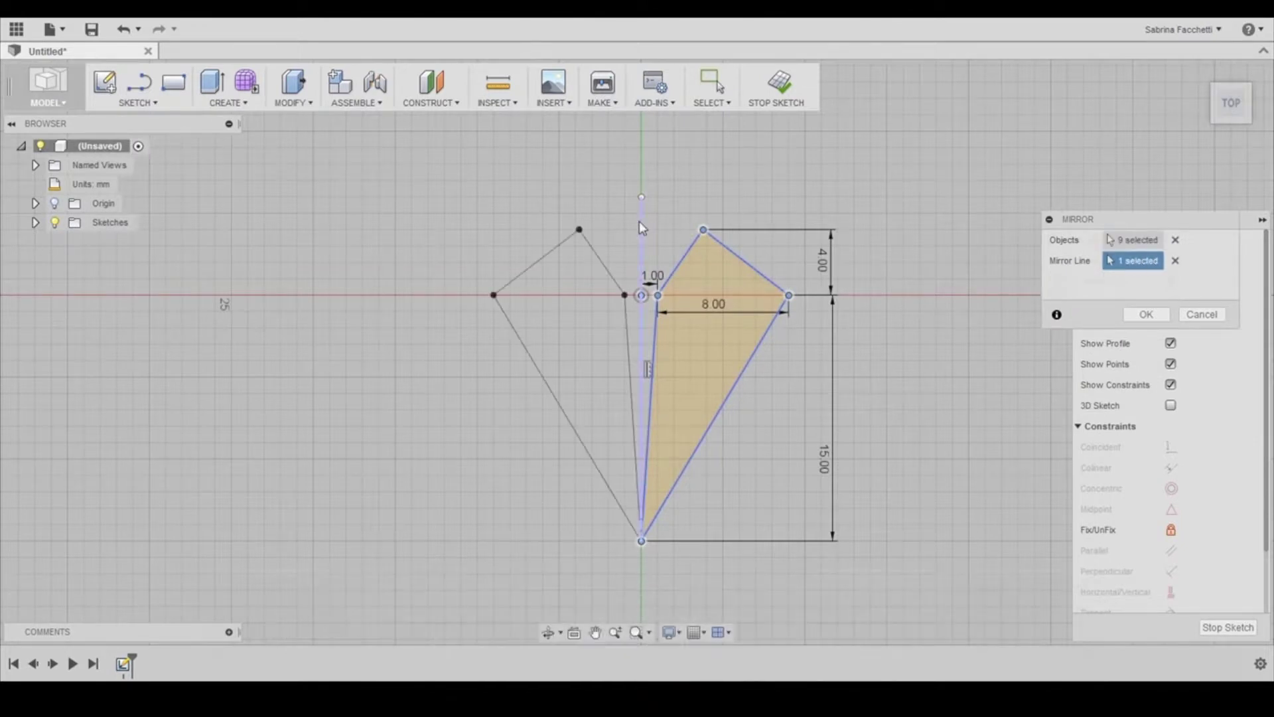
click(1137, 316)
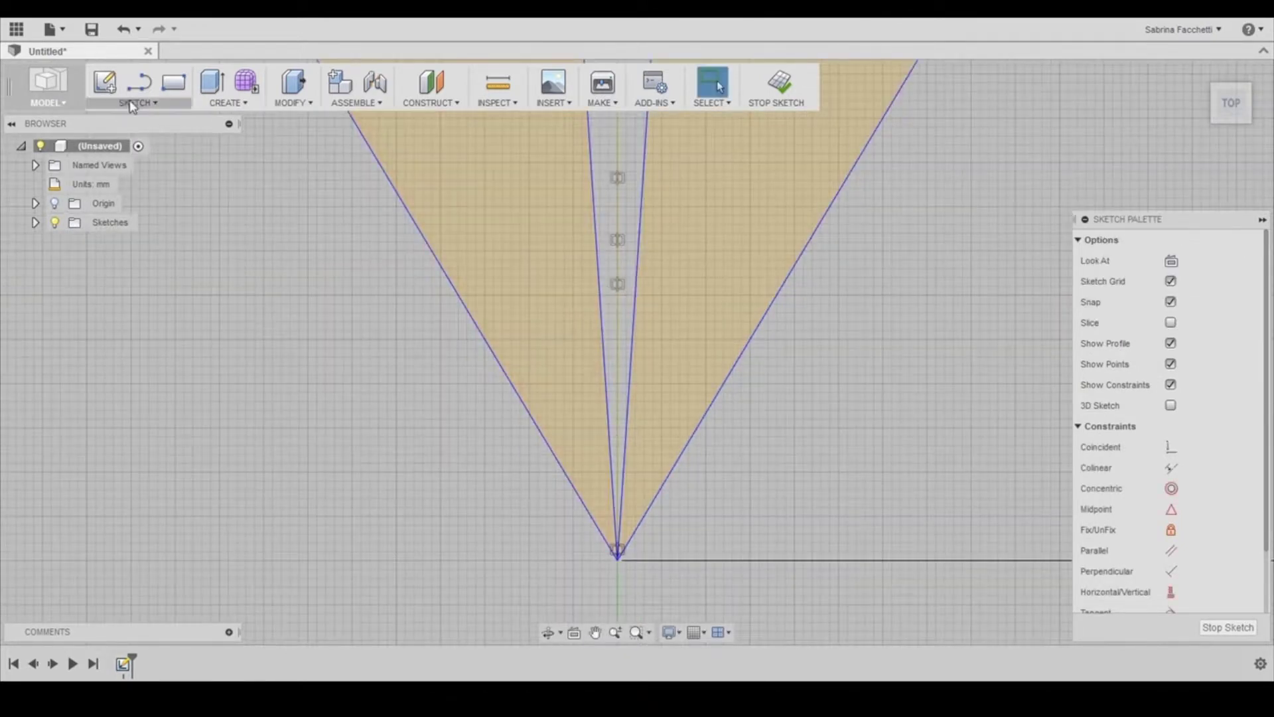
click(136, 103)
Step: Draw a horizontal cross line joining the wings' inner edges 2.00 above the tip
click(113, 139)
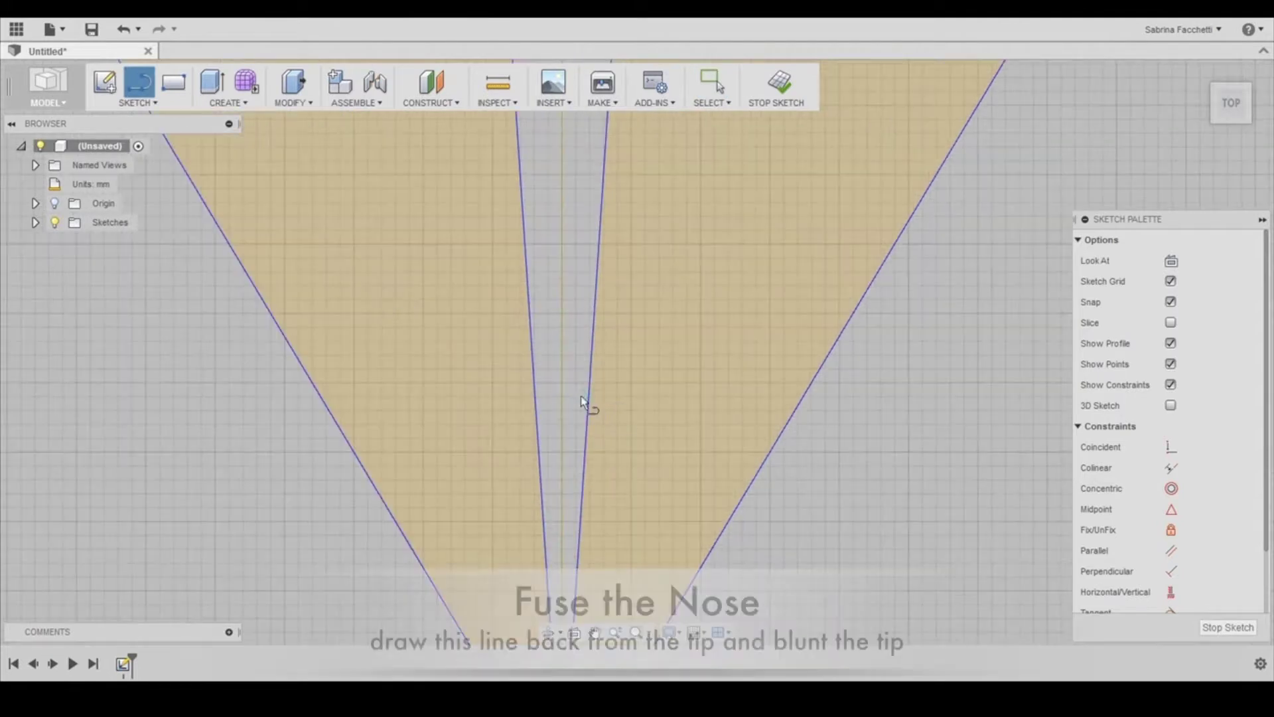
click(532, 384)
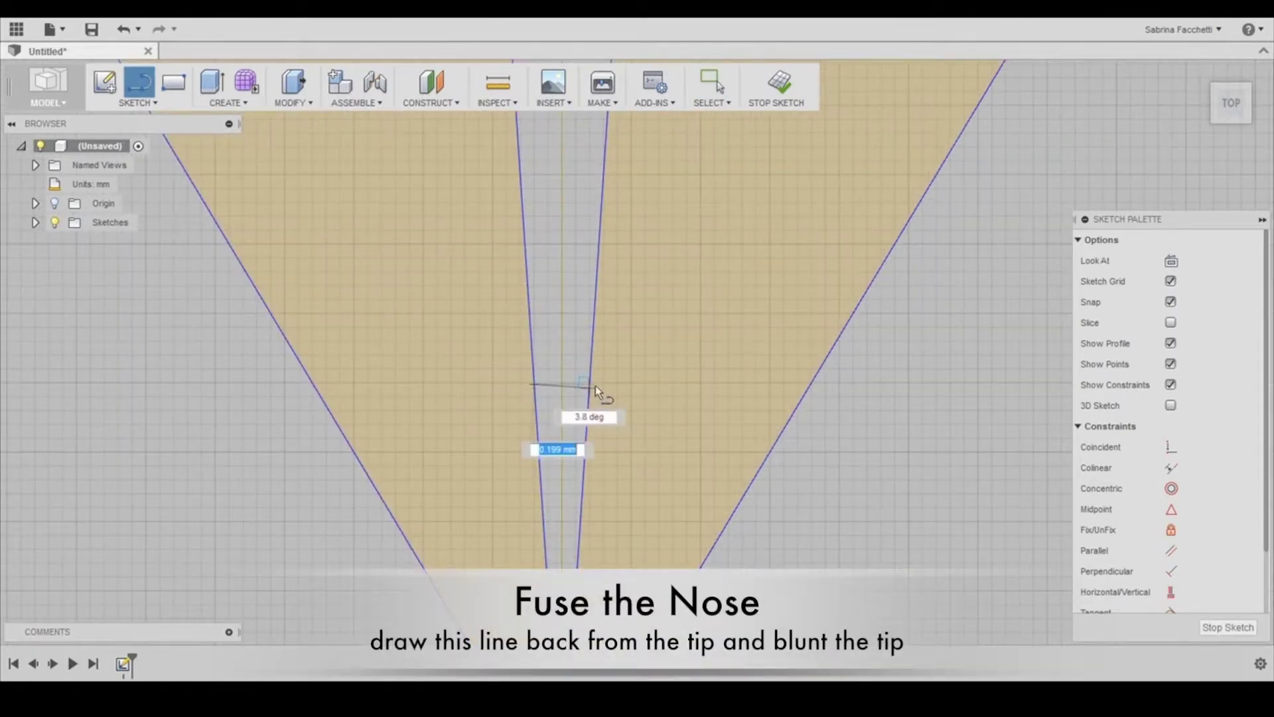
click(630, 381)
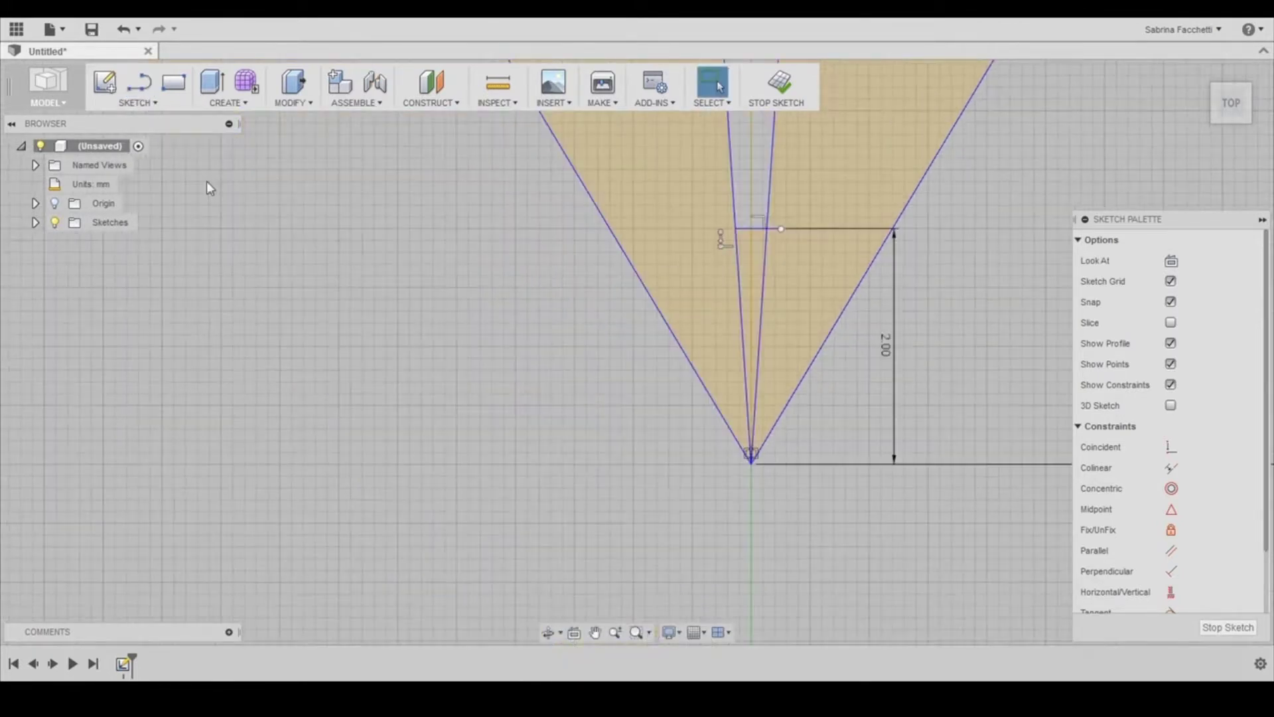
Step: Trim away the left and right inner wing lines below the cross line
click(146, 104)
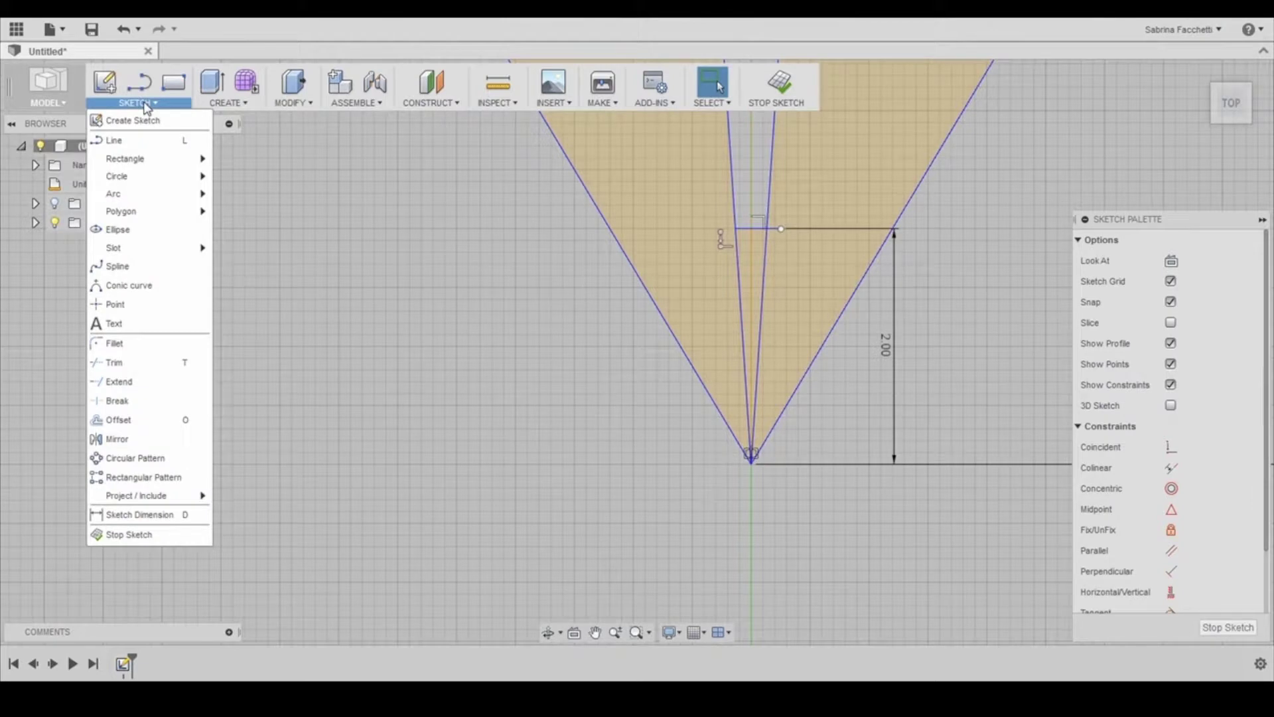
click(116, 362)
scroll(788, 262, up, 5)
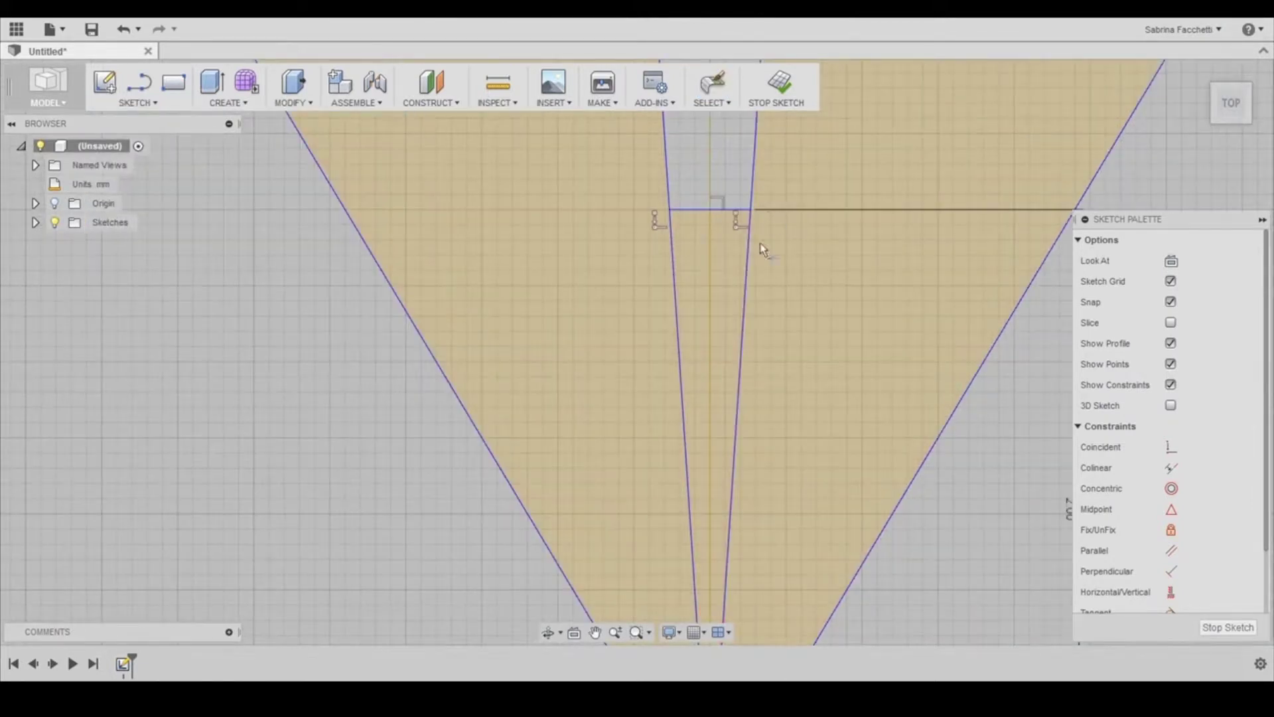
click(745, 262)
click(678, 319)
key(Escape)
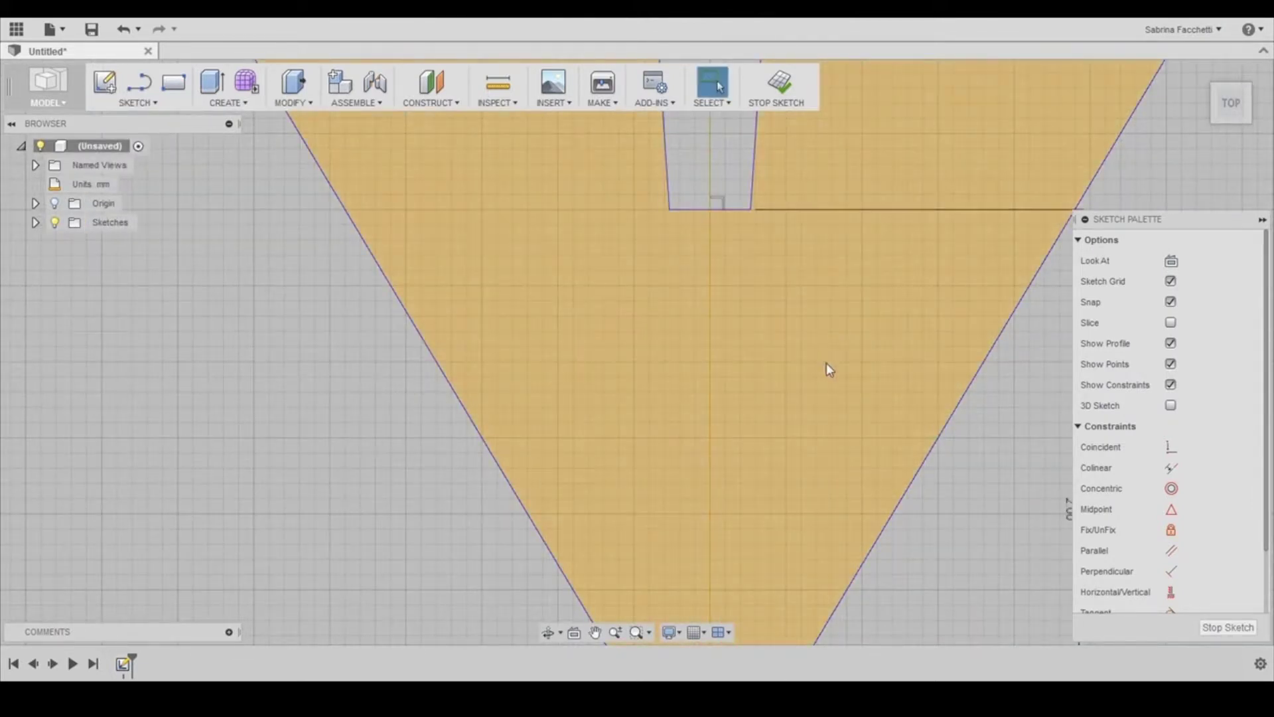
scroll(826, 362, down, 3)
scroll(726, 527, up, 3)
scroll(726, 527, down, 5)
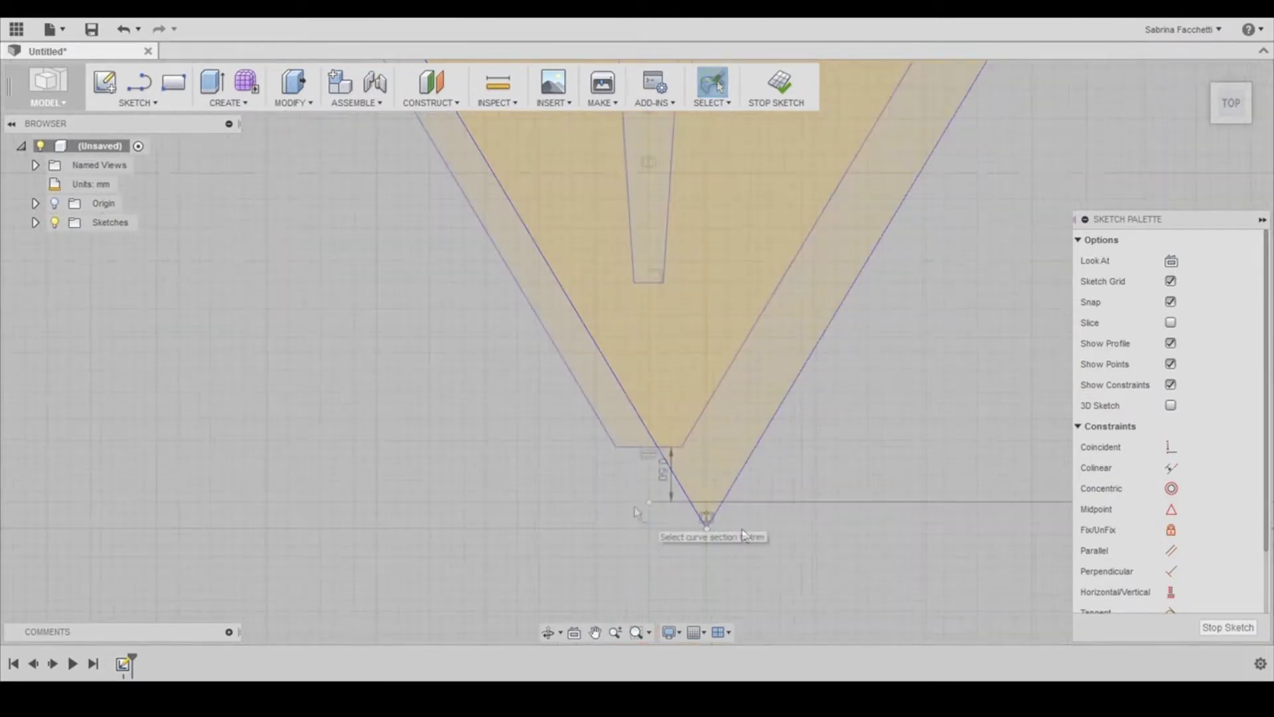
scroll(531, 553, down, 3)
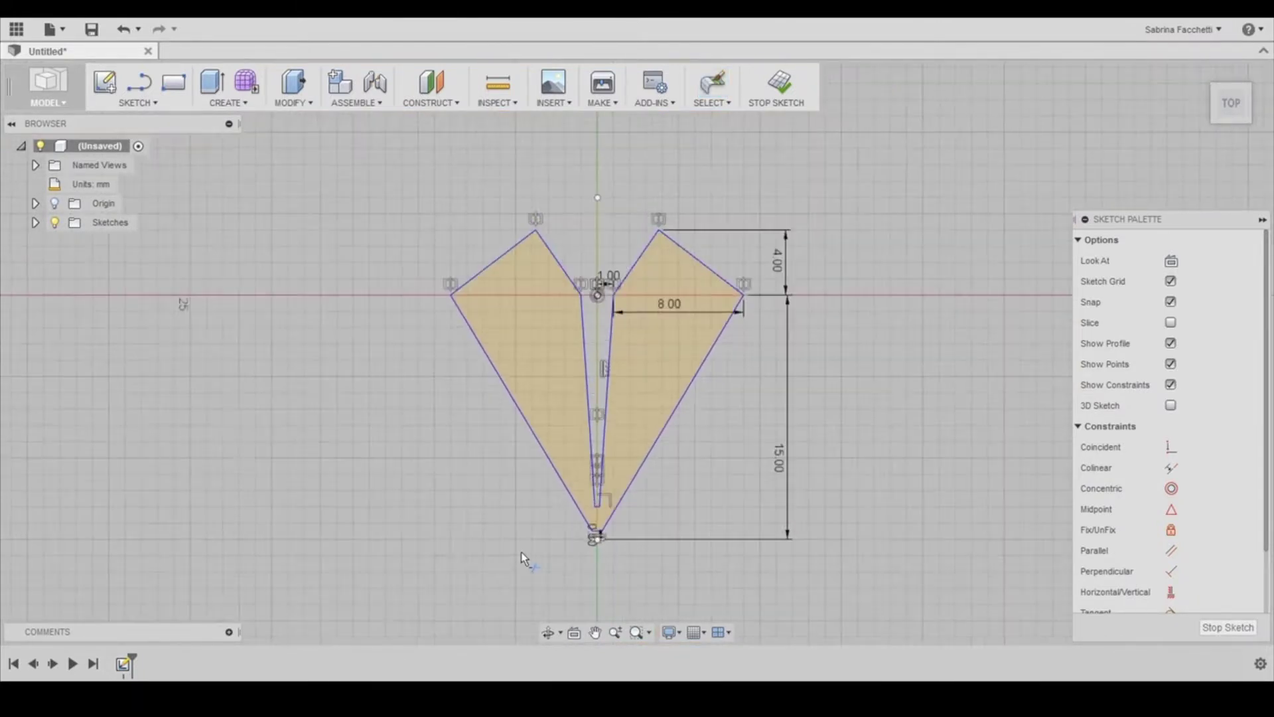
Step: Extrude the joined two-wing profile 1.5 mm into a flat solid blank
click(210, 100)
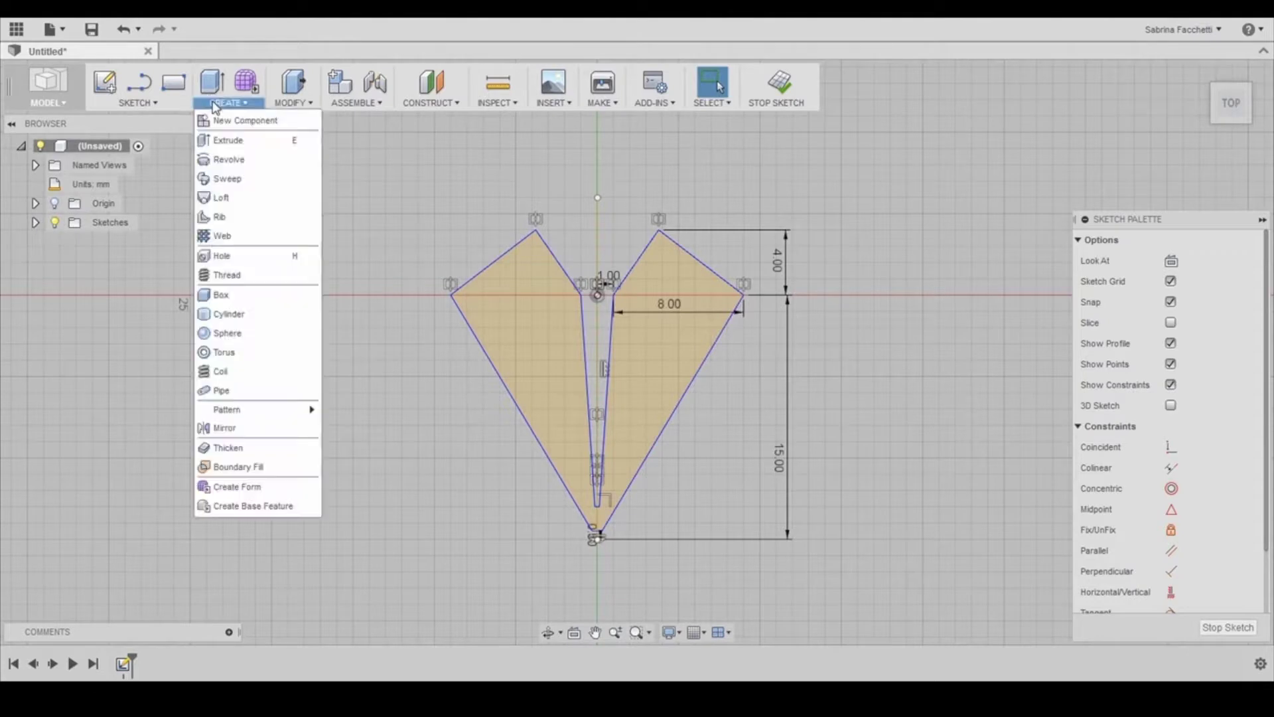
click(220, 140)
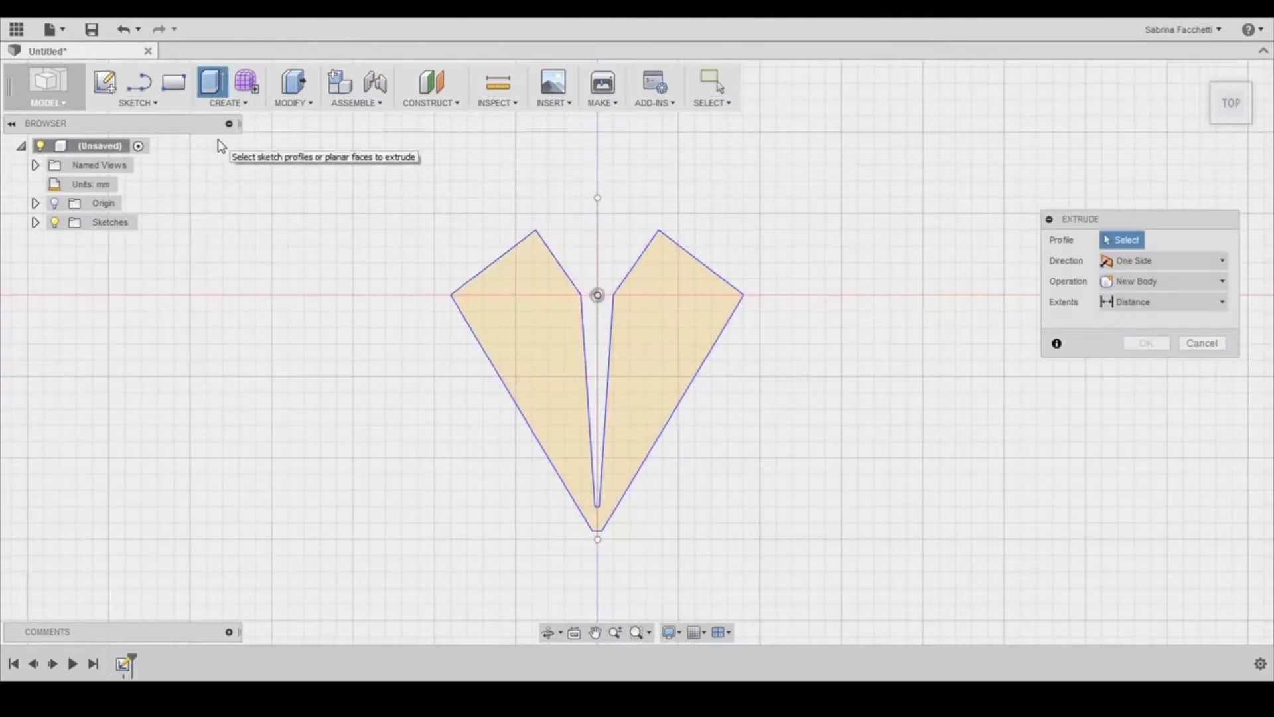
click(689, 316)
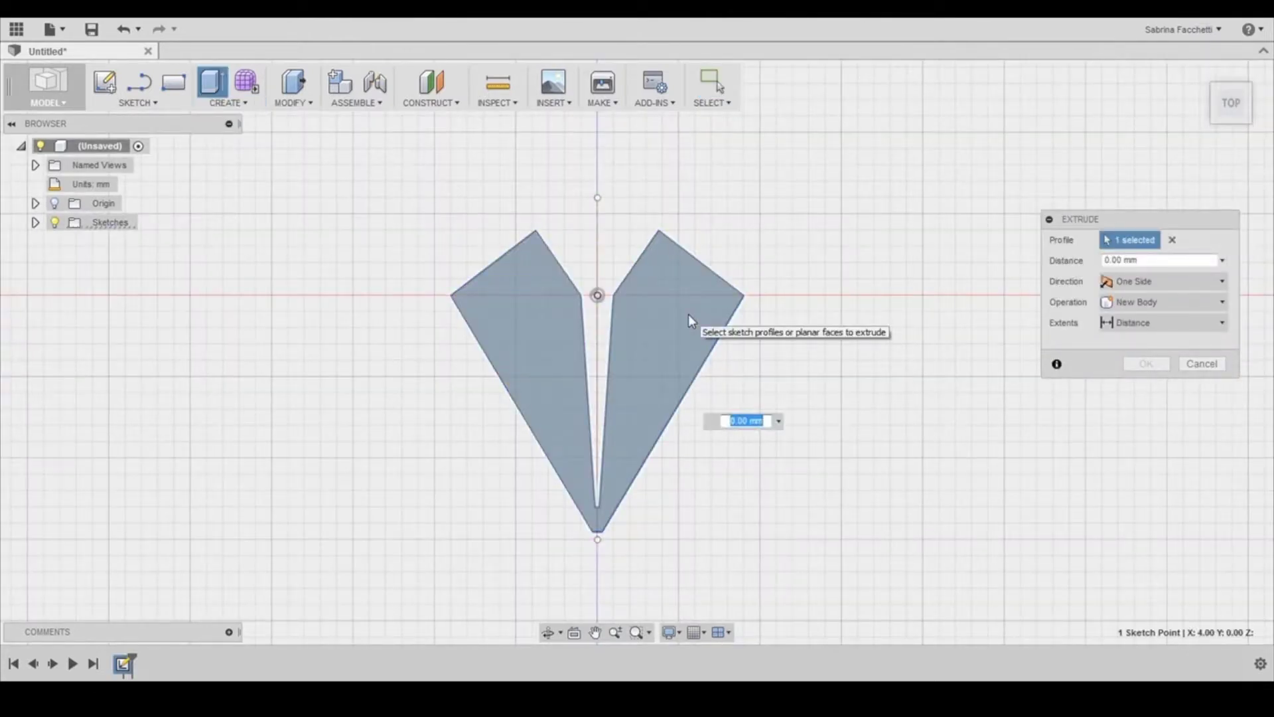
text(1.5)
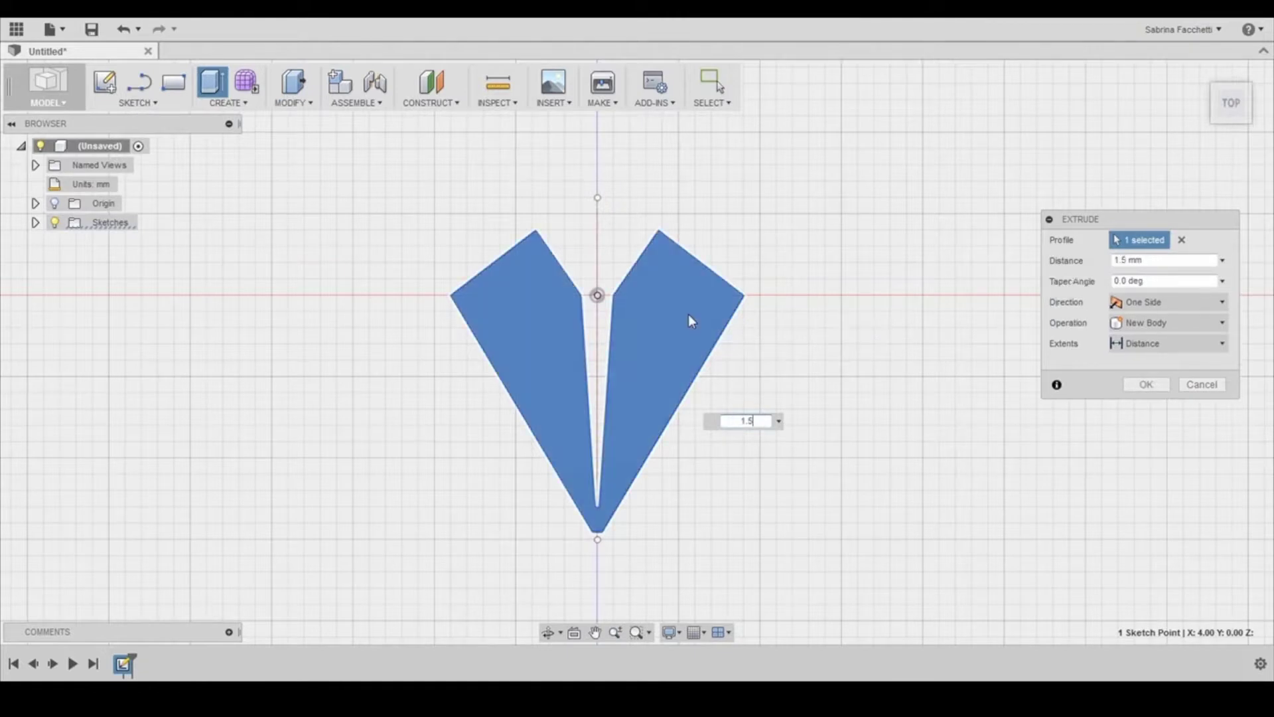
key(Return)
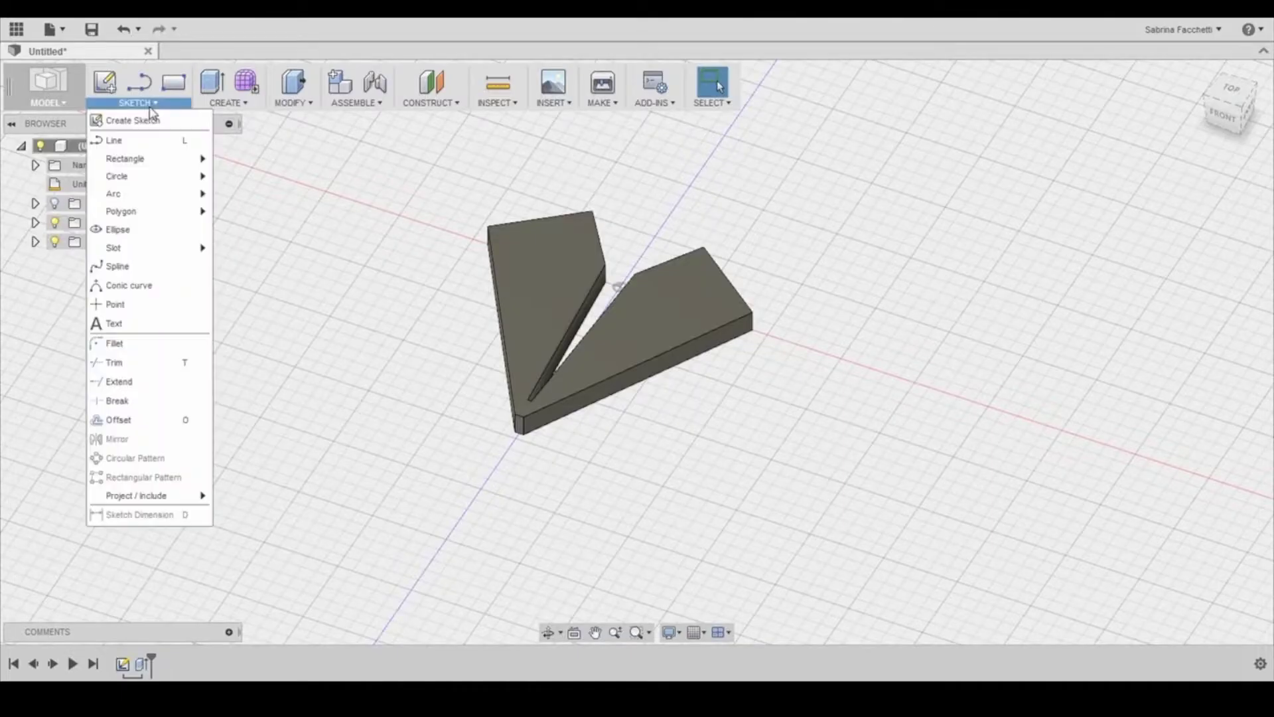
Step: Start a line sketch on the vertical plane, view it from the back, and begin below the wings
click(112, 141)
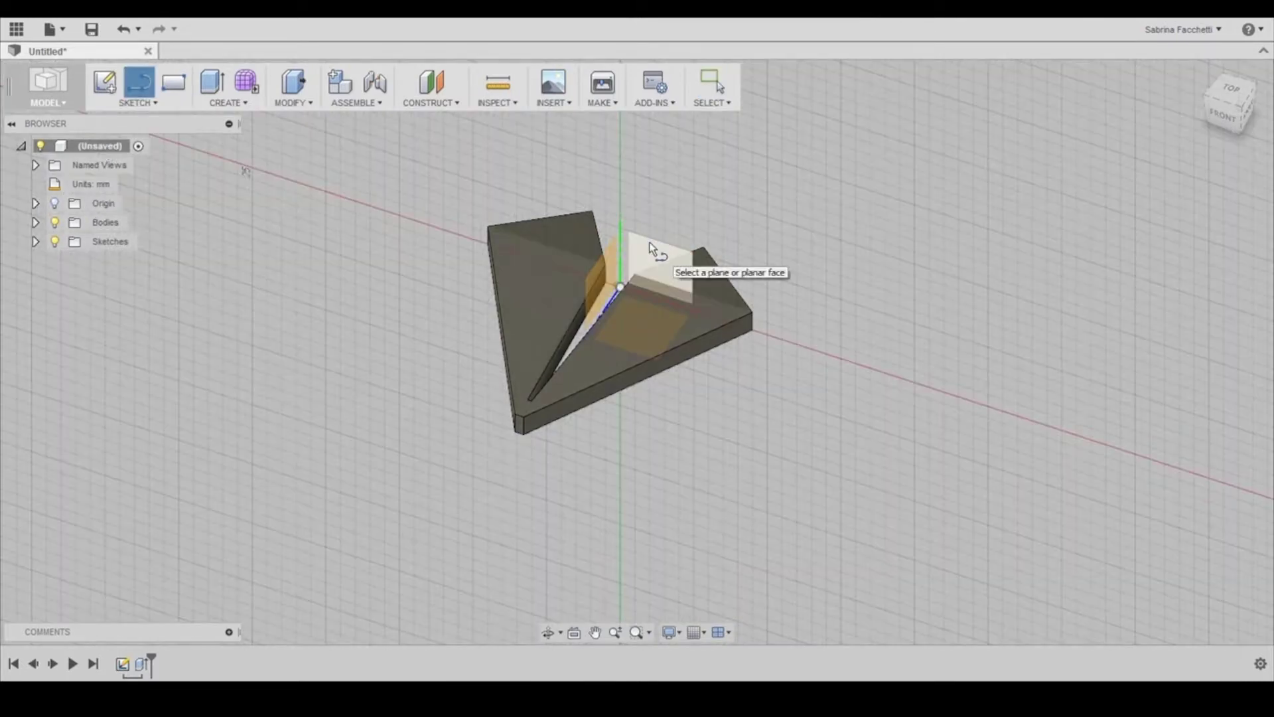
click(649, 251)
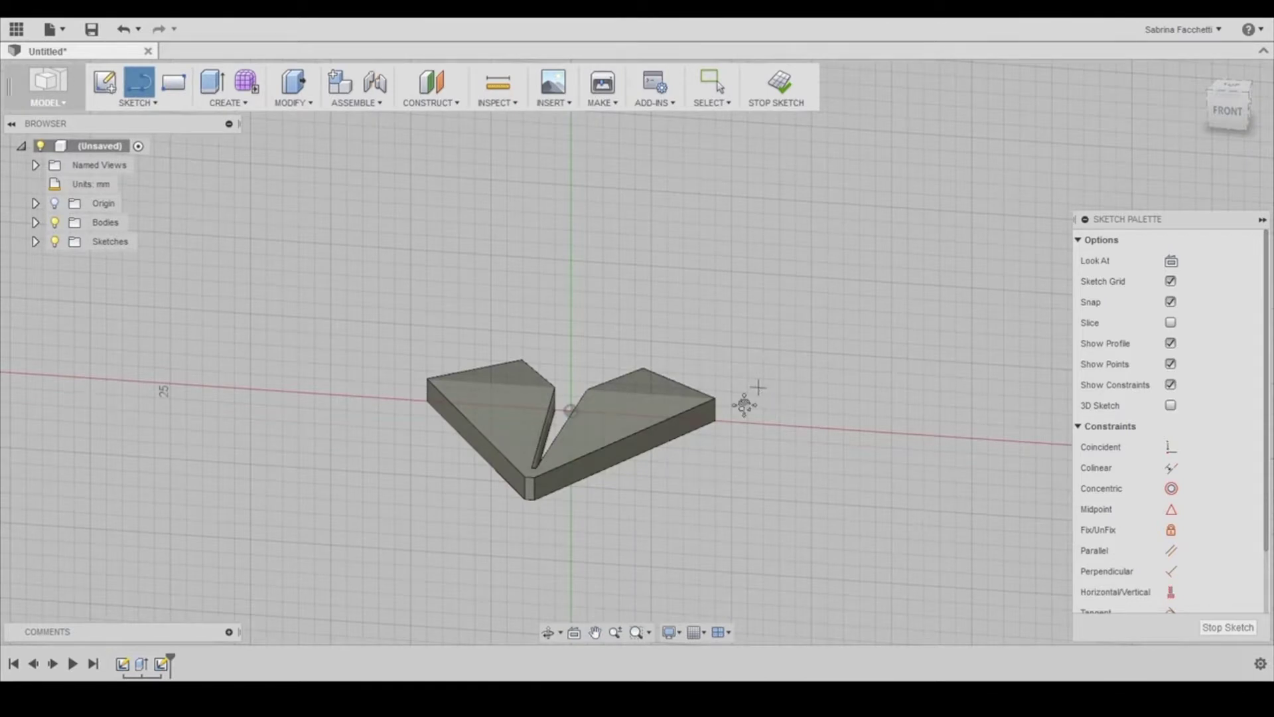
mouse_move(744, 405)
shift+middle_down()
mouse_move(634, 413)
mouse_move(956, 422)
shift+middle_up()
click(1242, 113)
key(l)
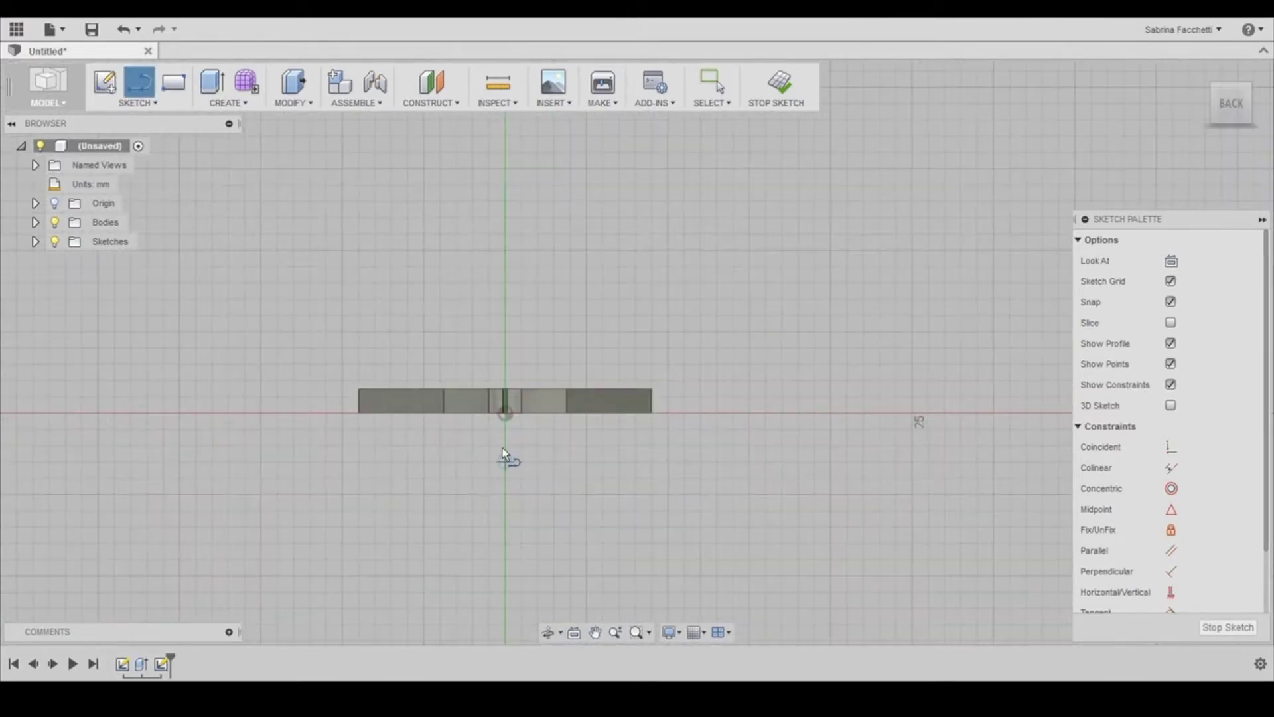
click(506, 501)
Step: Draw two angled lines running from the body's bottom edge down to the centre axis
click(555, 346)
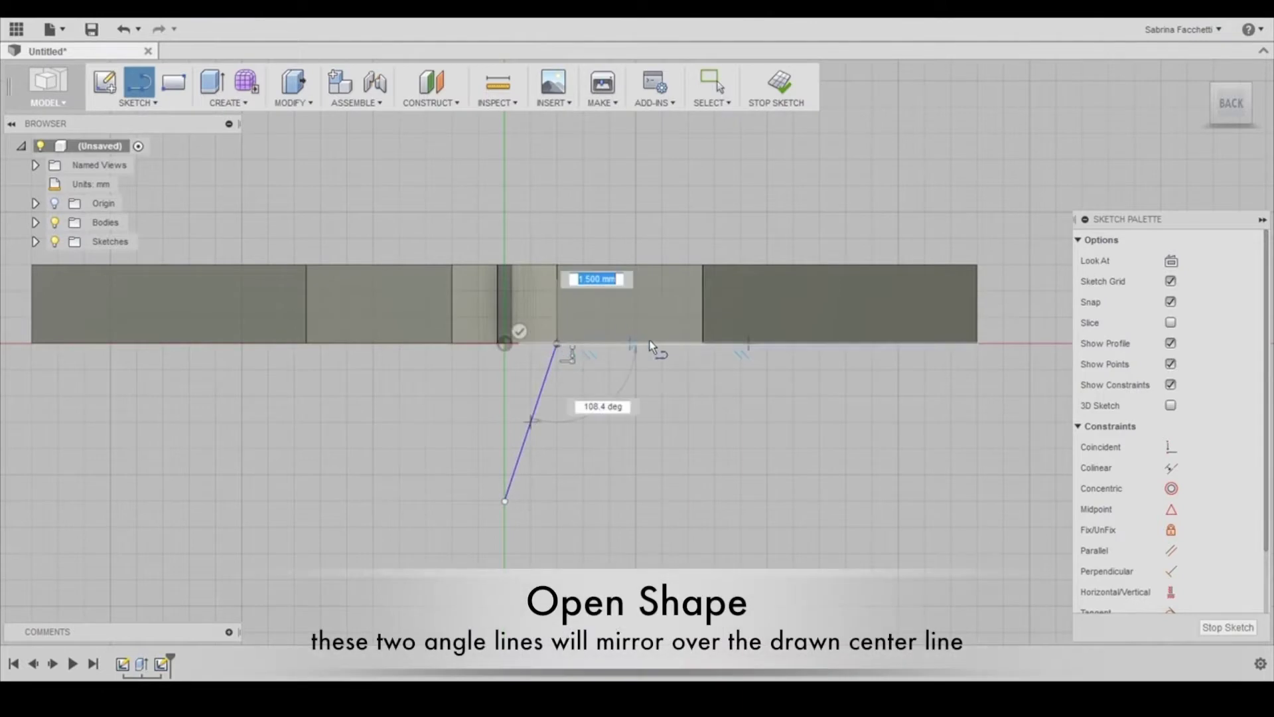
scroll(654, 344, down, 2)
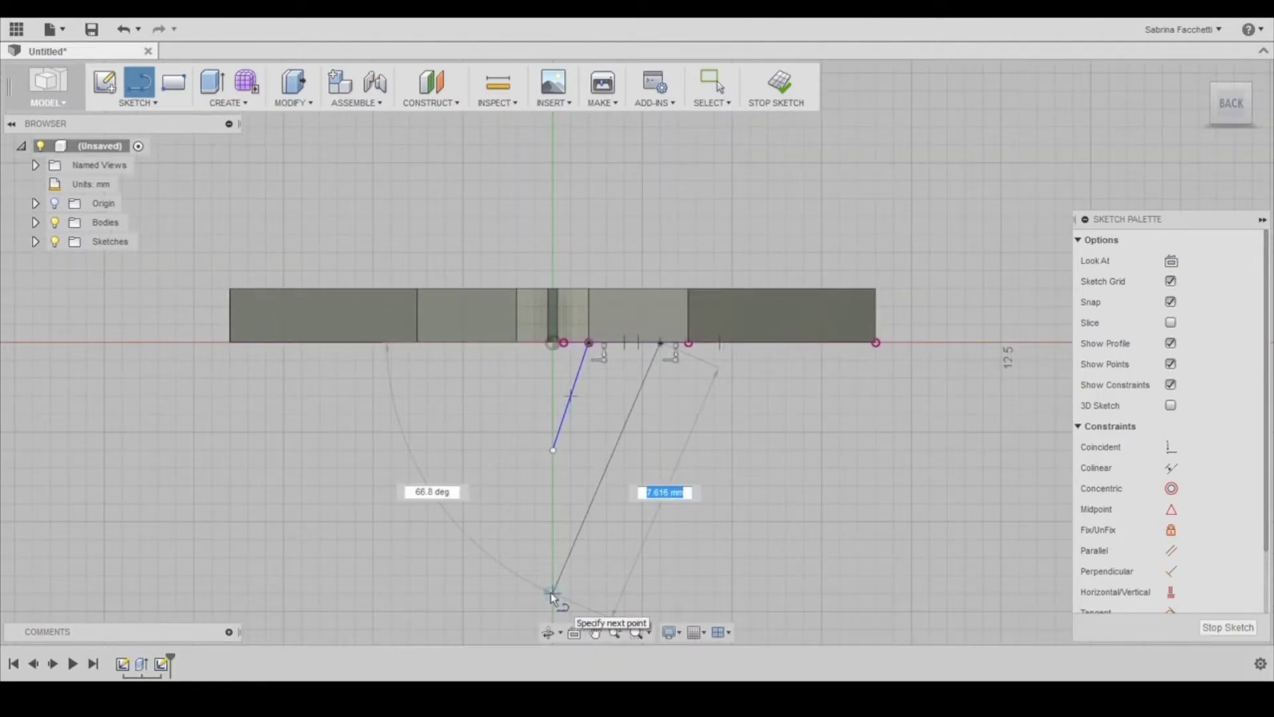
double_click(552, 592)
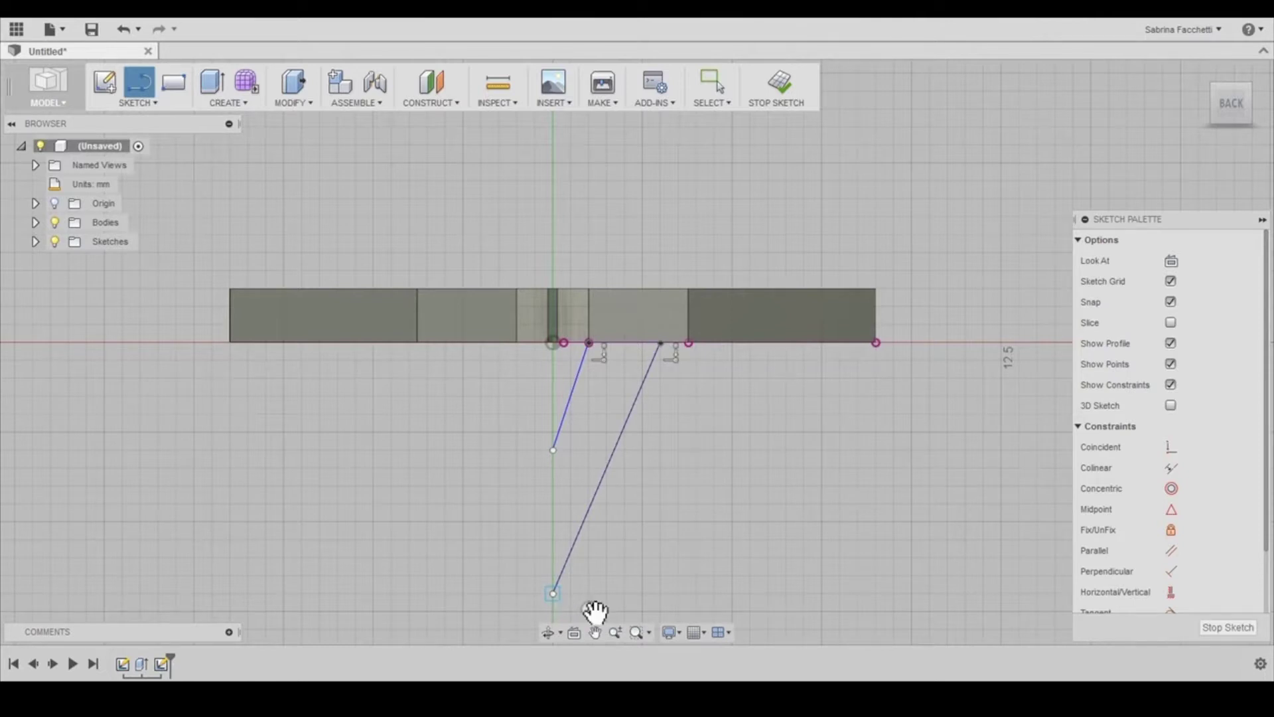
key(Escape)
shift+middle_drag(595, 610, 678, 428)
Step: Dimension the gap between the angled lines' top ends to 1.5 mm
click(147, 103)
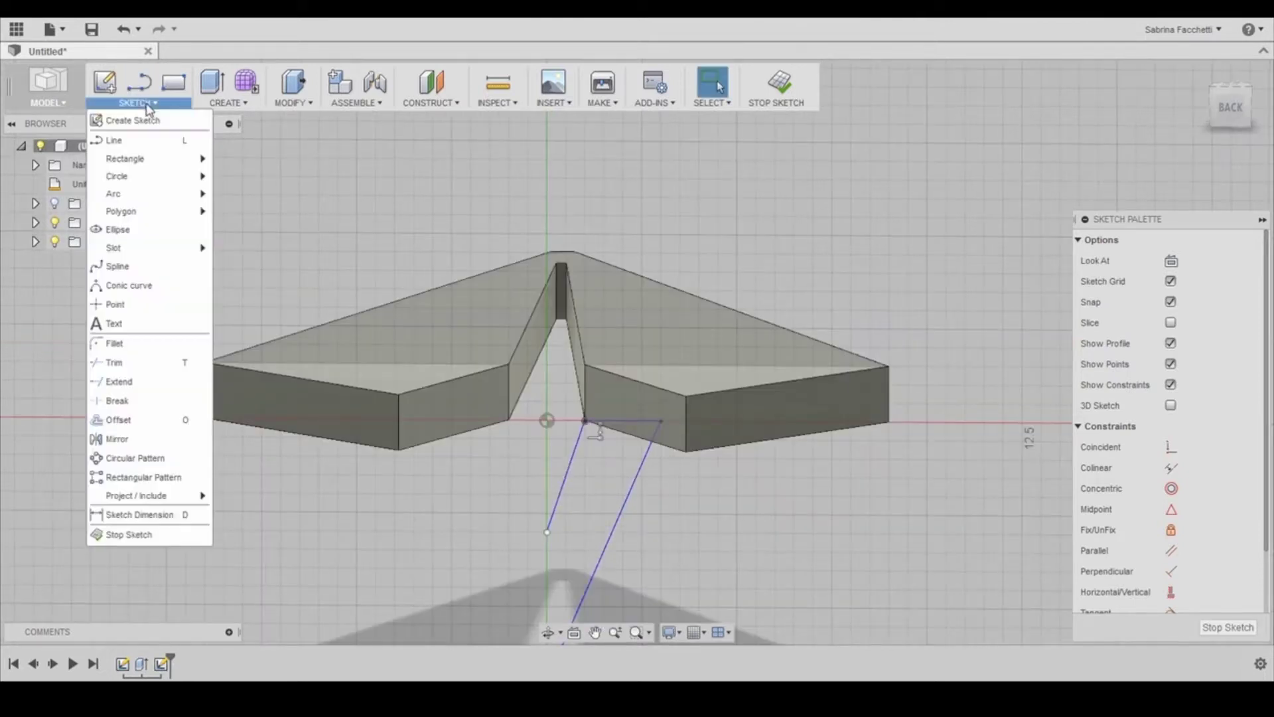
click(111, 515)
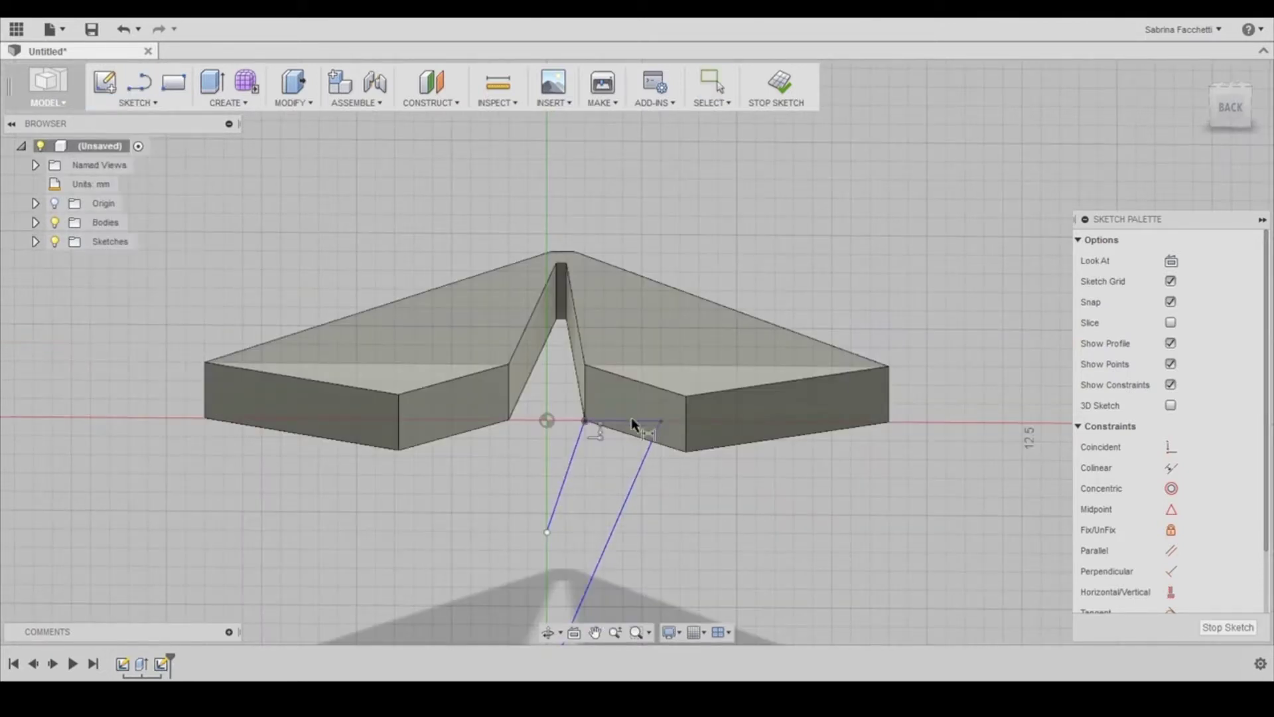
click(634, 418)
click(623, 476)
text(1.5)
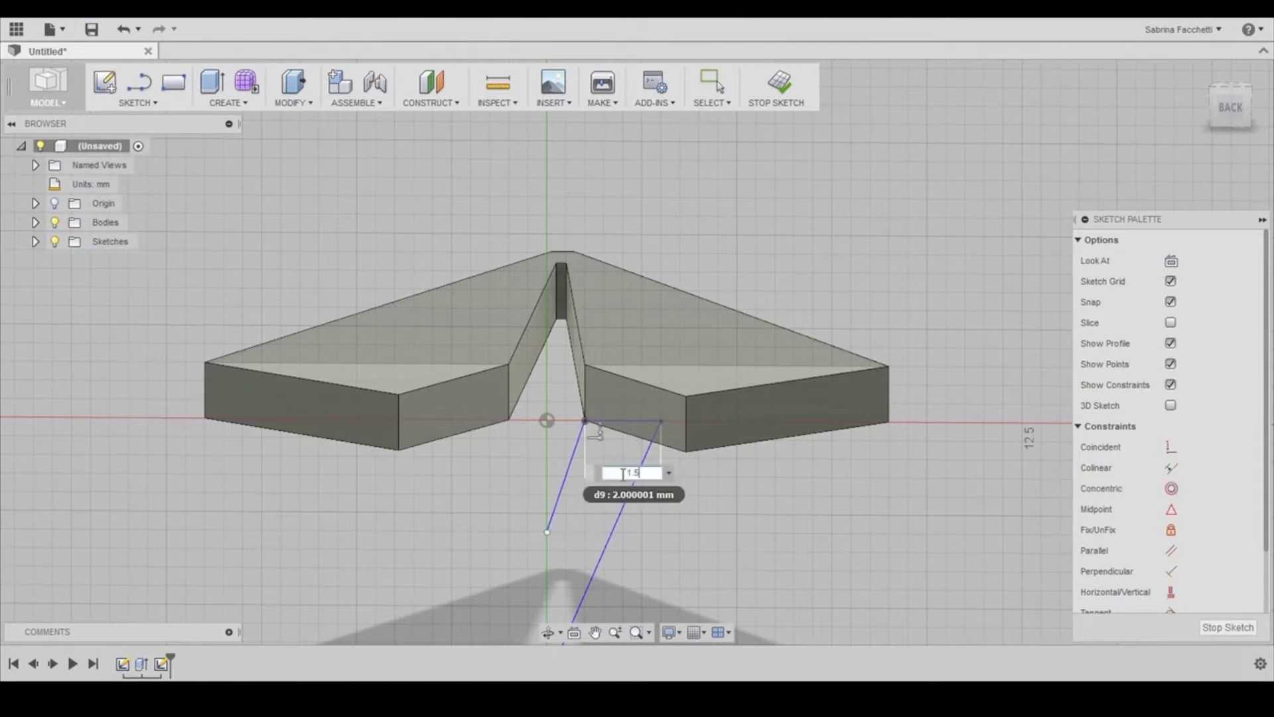
key(Return)
click(574, 632)
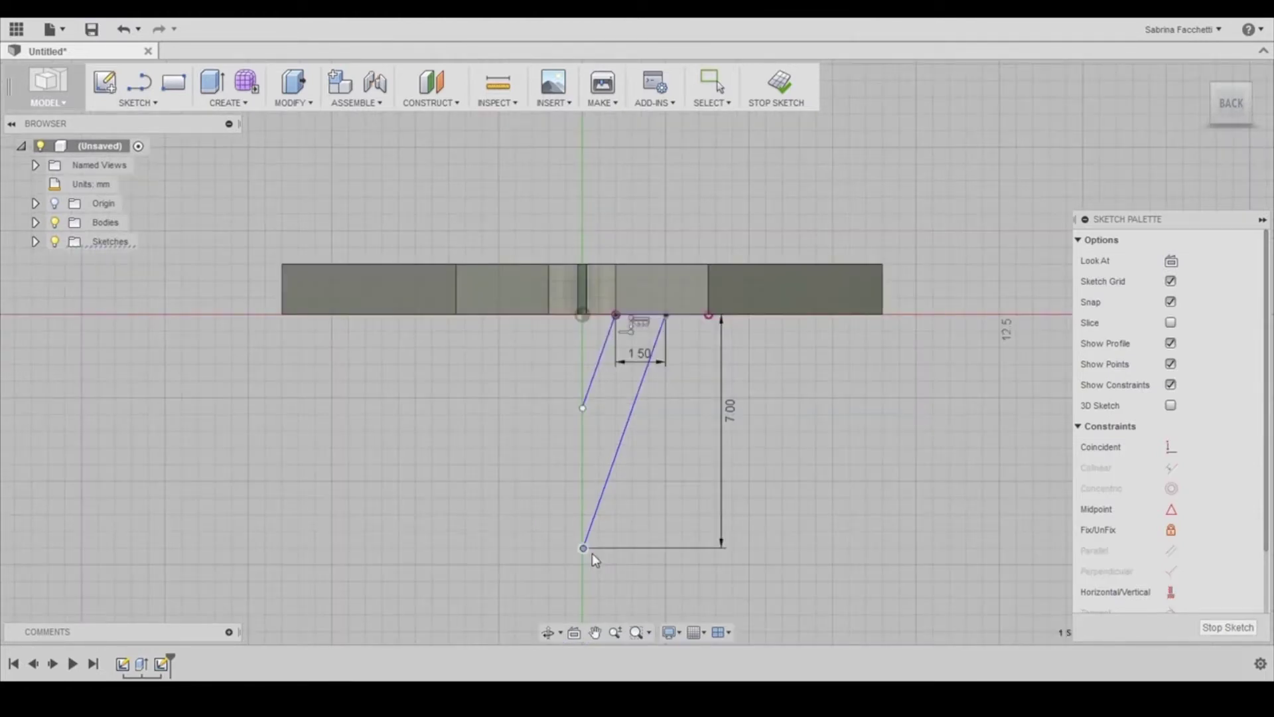
key(Escape)
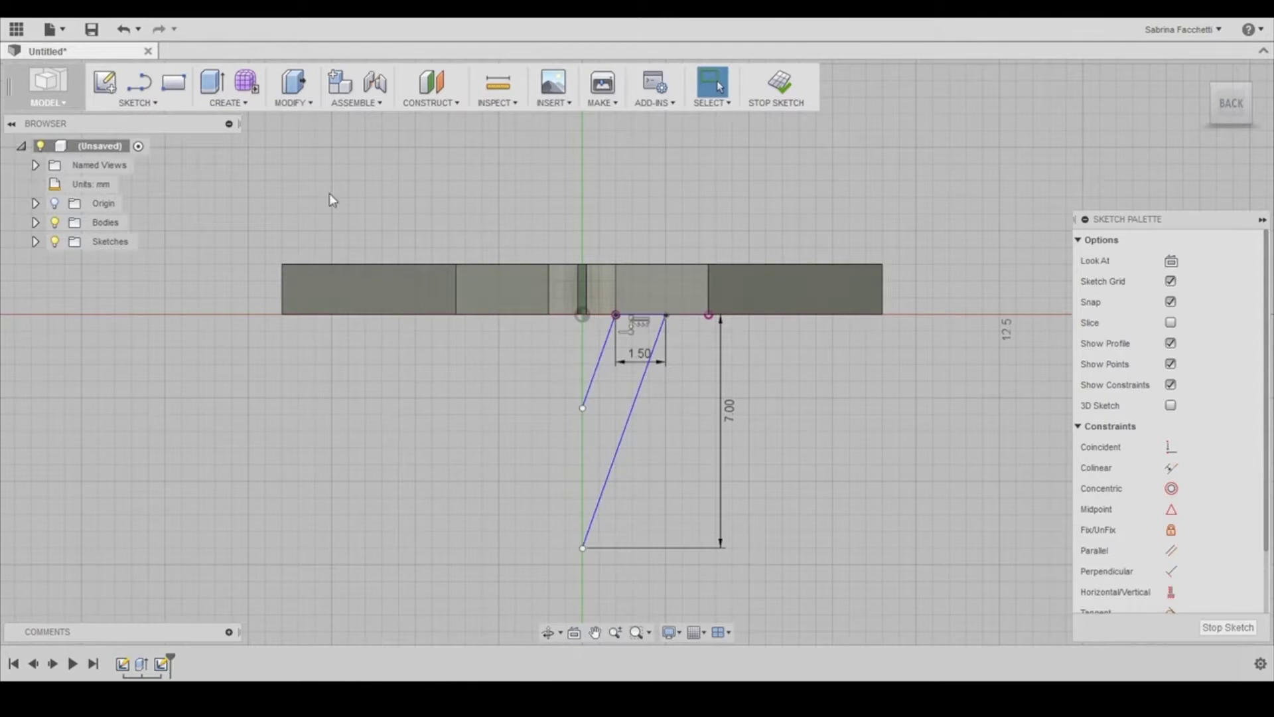
Step: Draw a vertical centre line on the axis and convert it to construction geometry
click(136, 103)
click(109, 141)
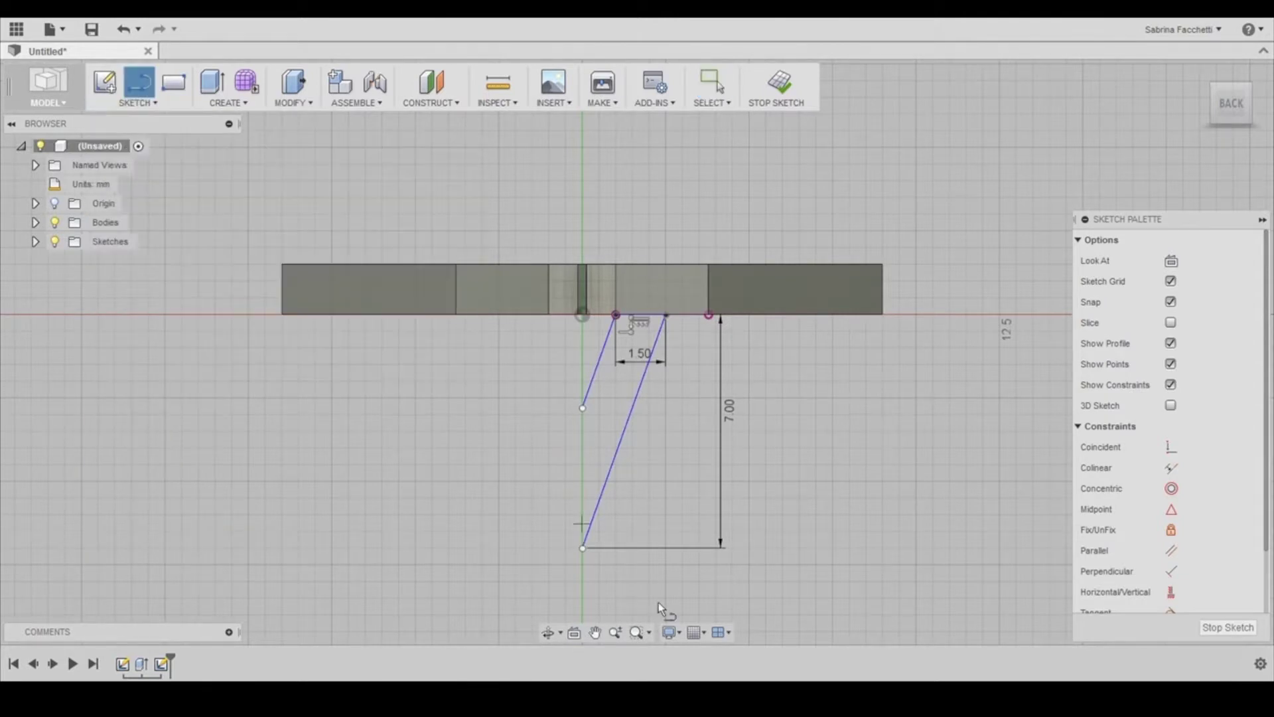
click(583, 548)
click(582, 407)
key(Escape)
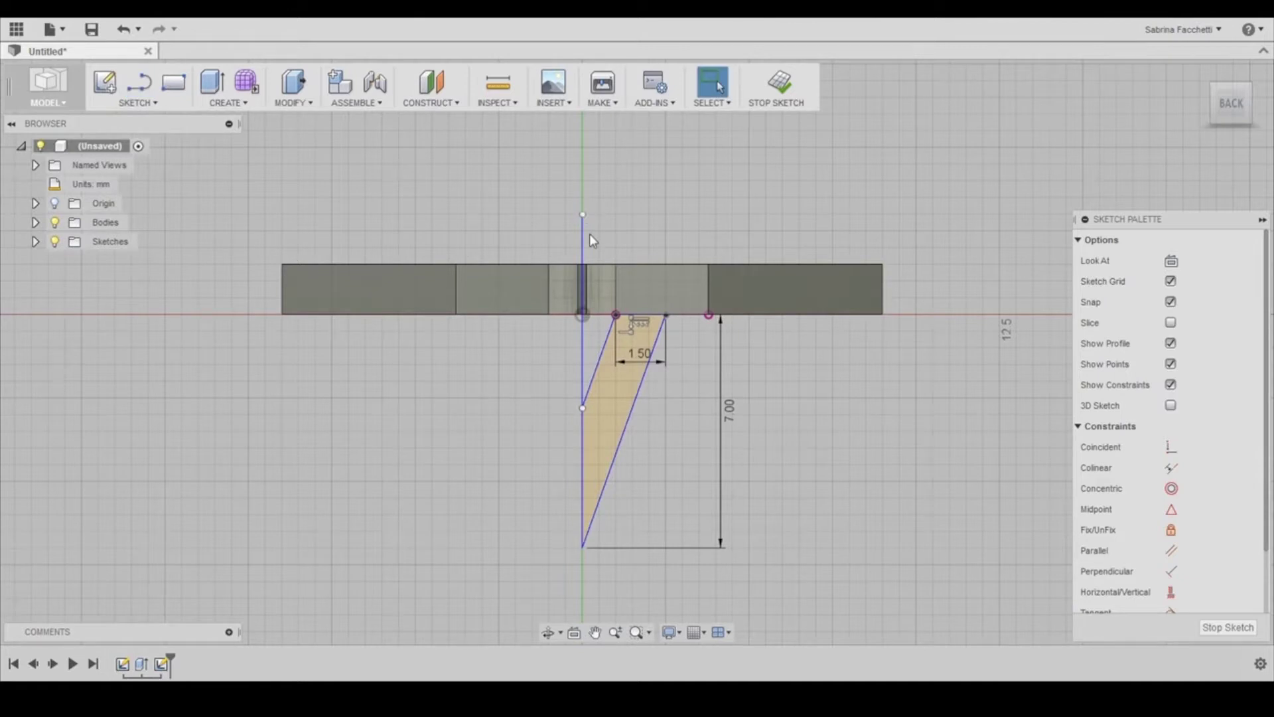
click(582, 234)
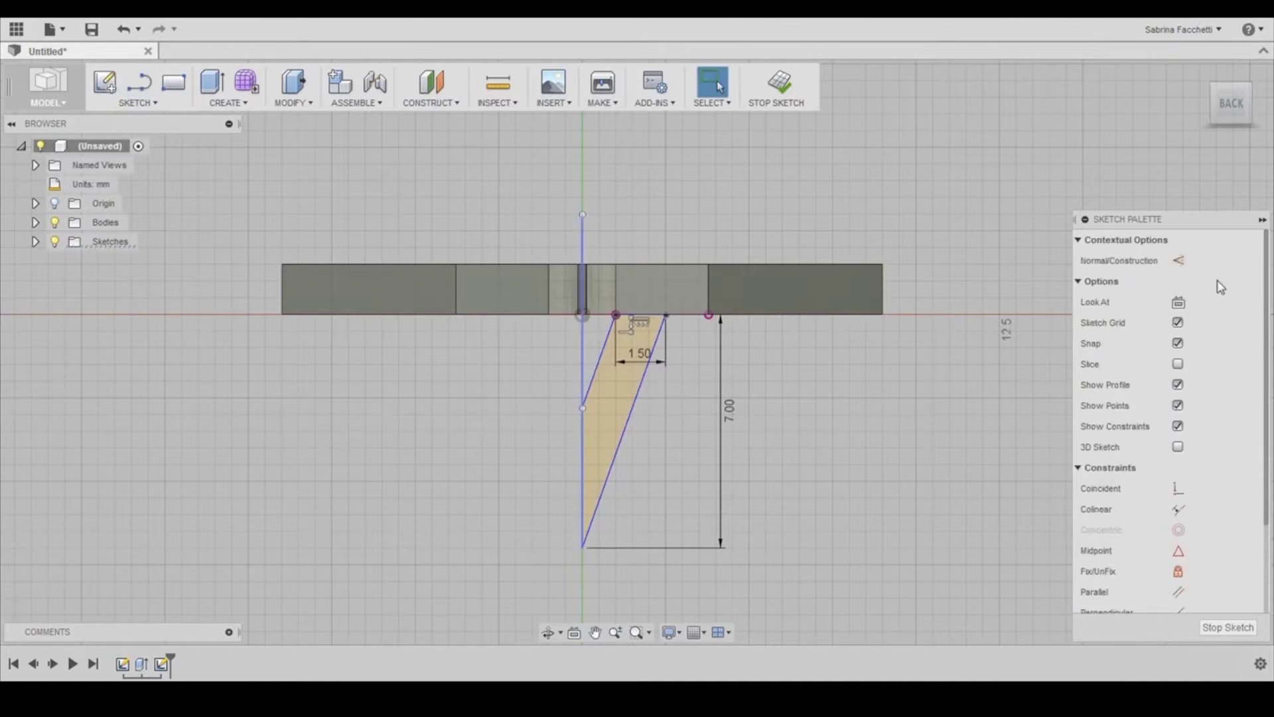
click(1180, 261)
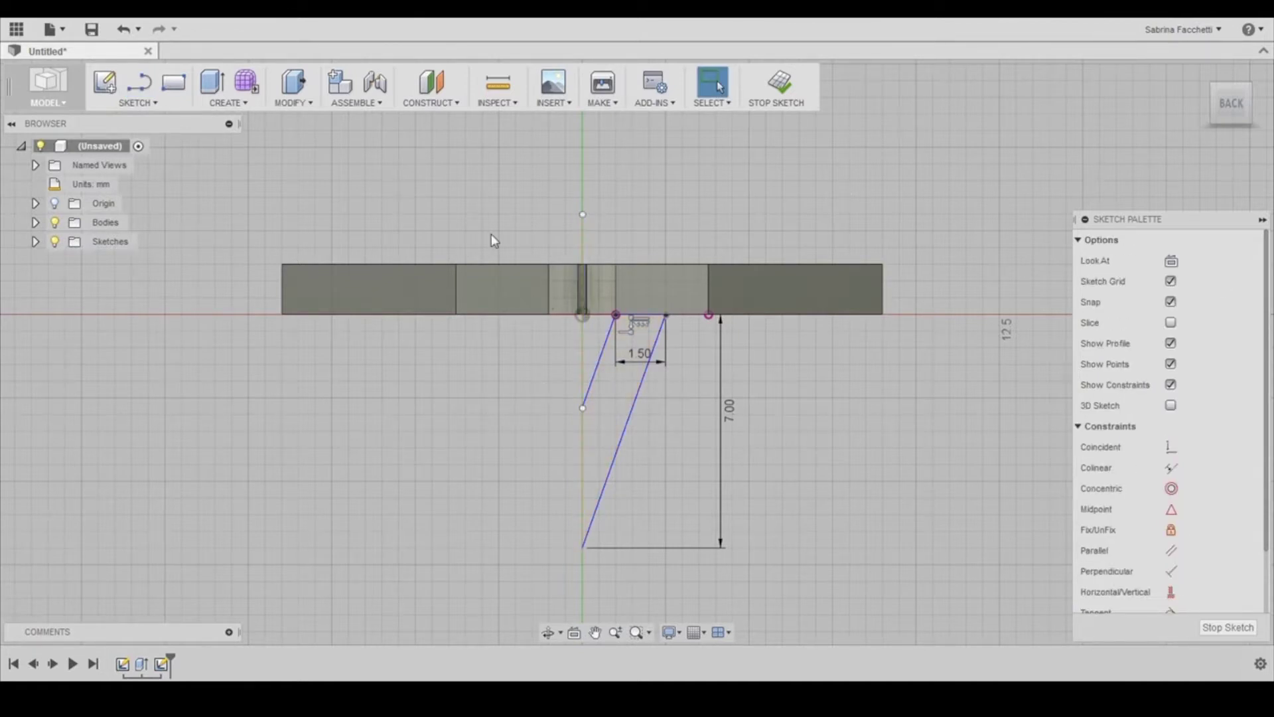
Step: Mirror the angled lines across the construction centre line to form the V profile
mouse_move(491, 234)
mouse_down()
mouse_move(601, 519)
mouse_move(687, 548)
mouse_up()
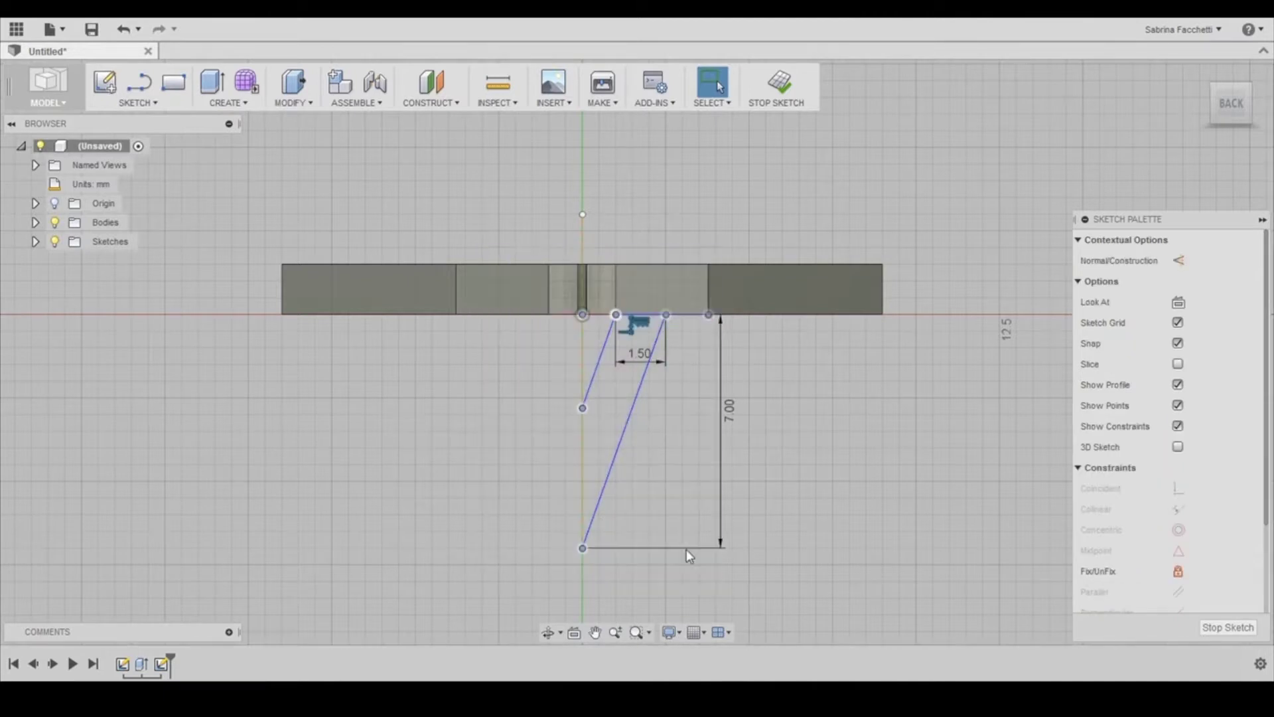
click(137, 106)
click(126, 438)
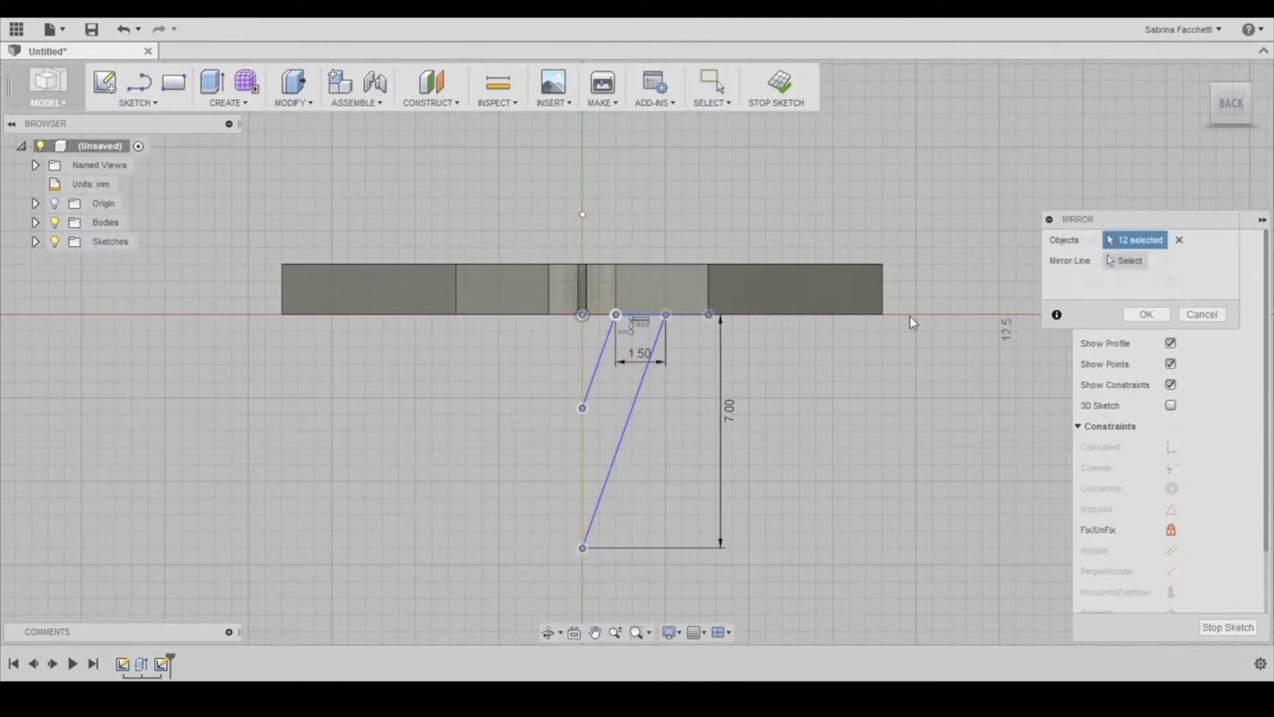
click(1122, 260)
click(583, 243)
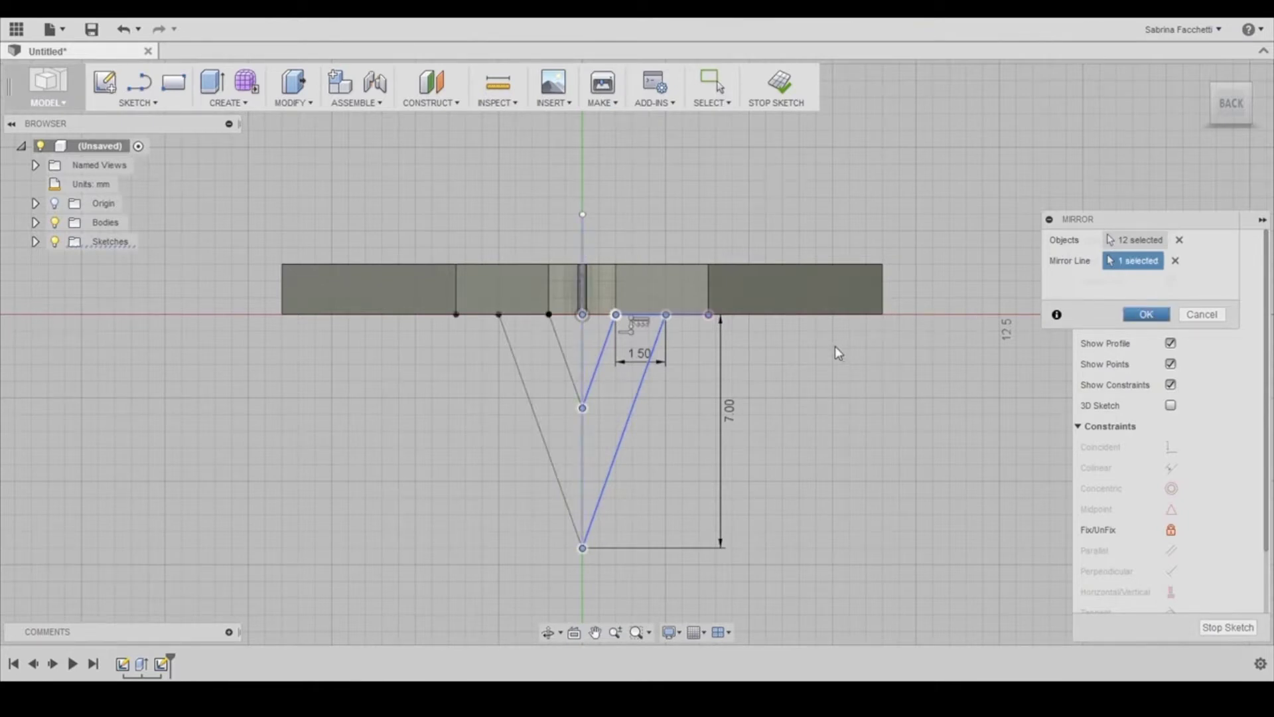
key(Return)
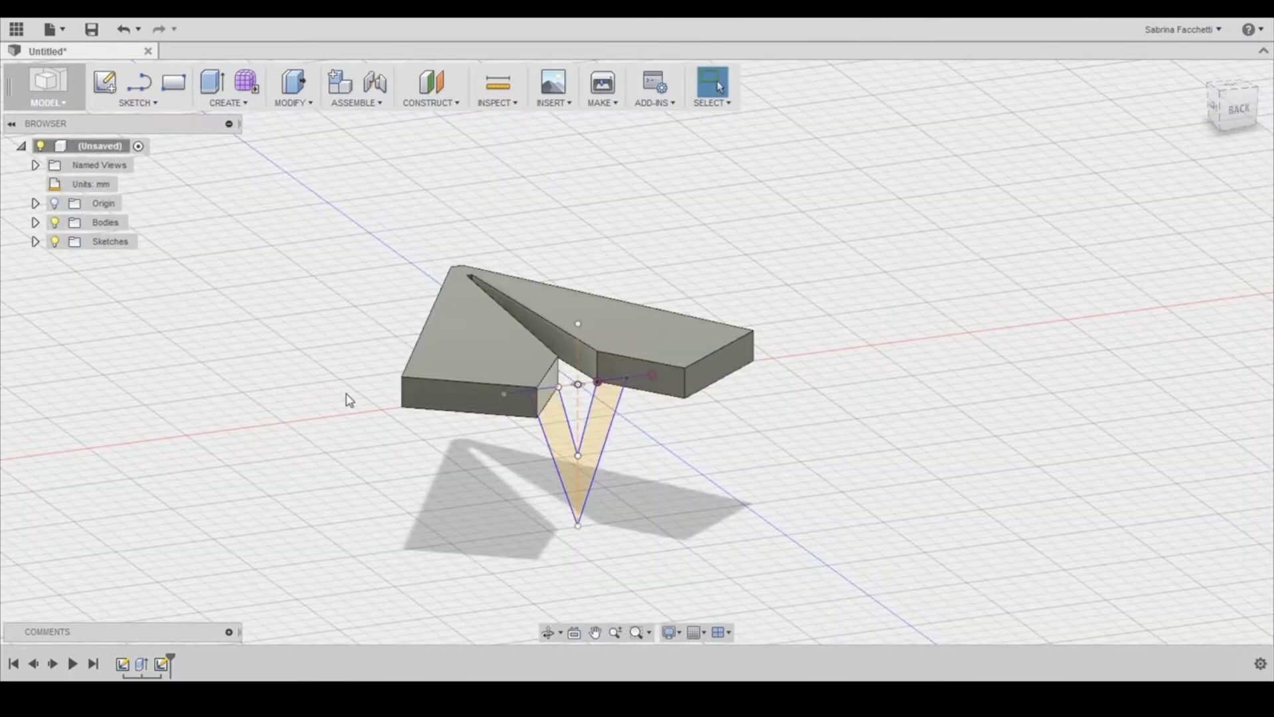
shift+middle_drag(350, 400, 565, 456)
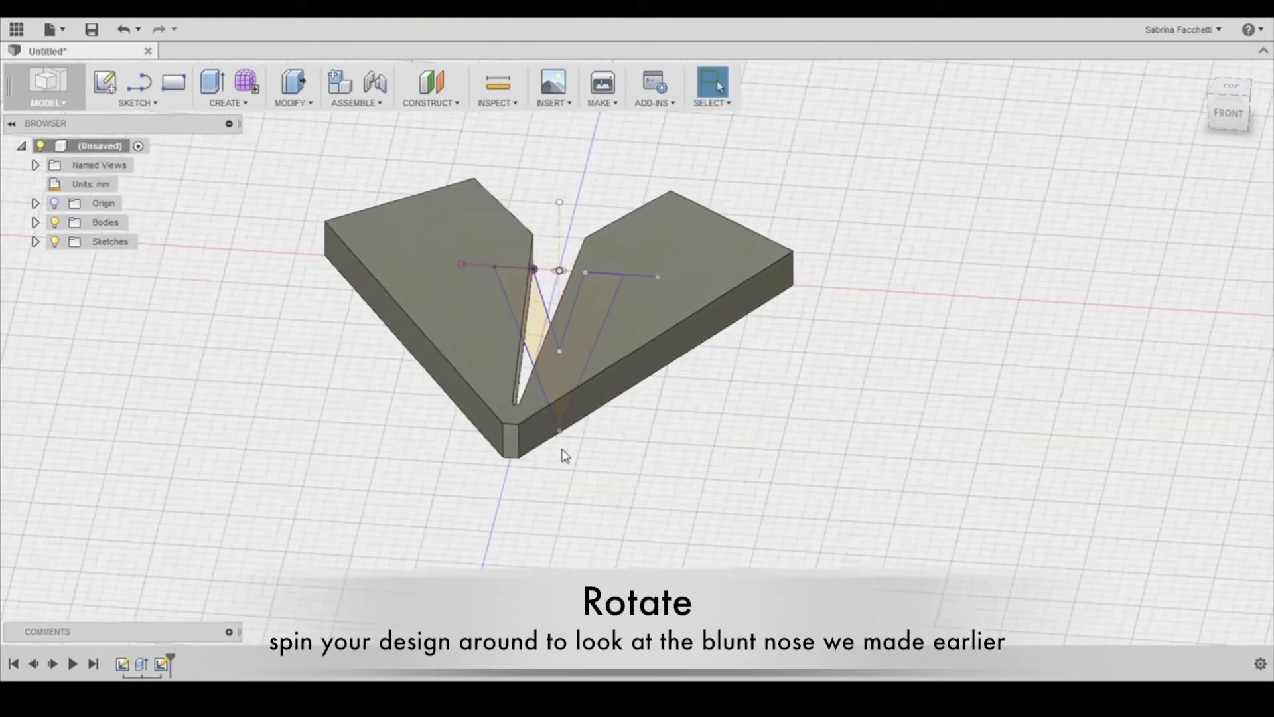
Step: Sketch a small closed triangle on the nose's flat end face
click(132, 103)
click(116, 136)
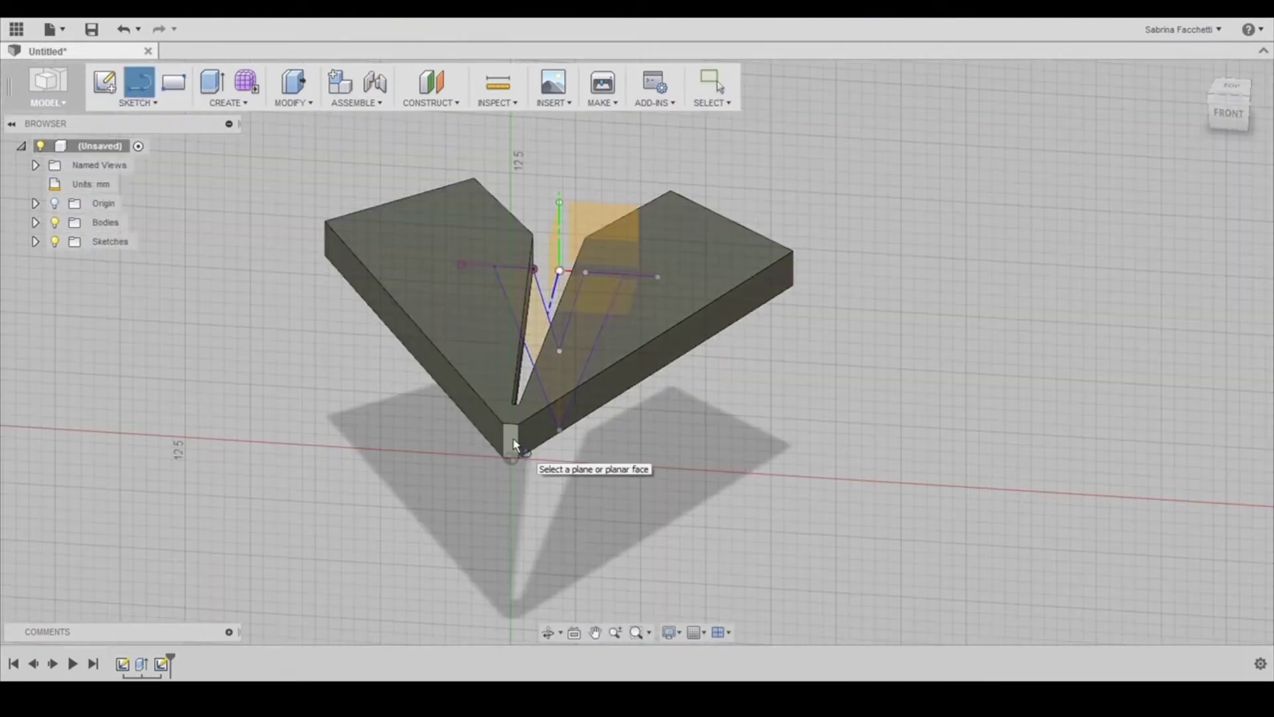
click(513, 442)
scroll(640, 336, up, 5)
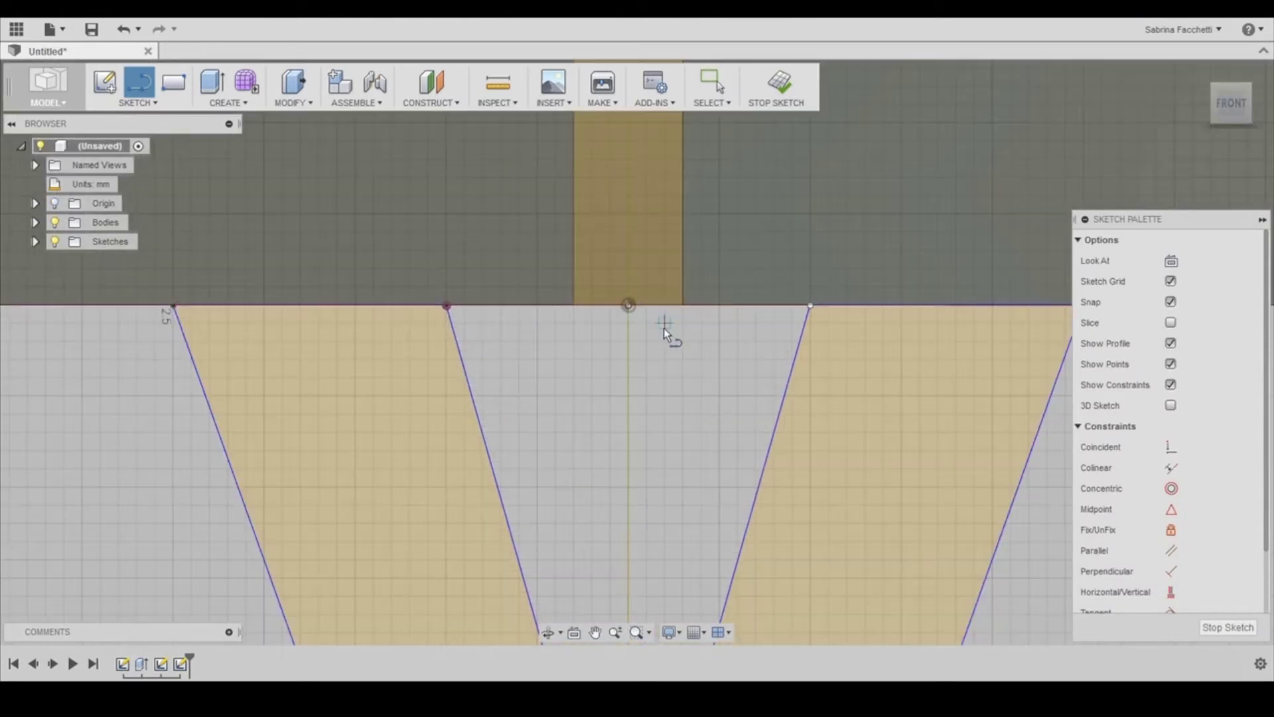
click(575, 305)
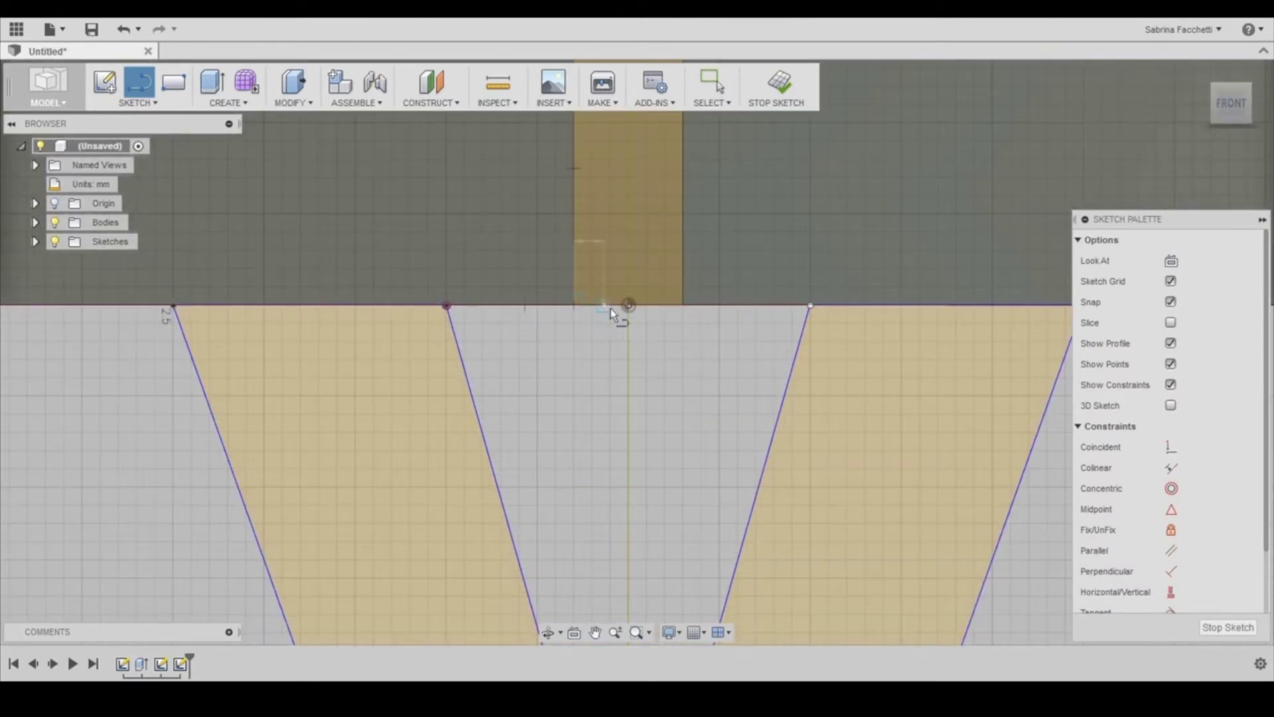
click(683, 305)
click(628, 415)
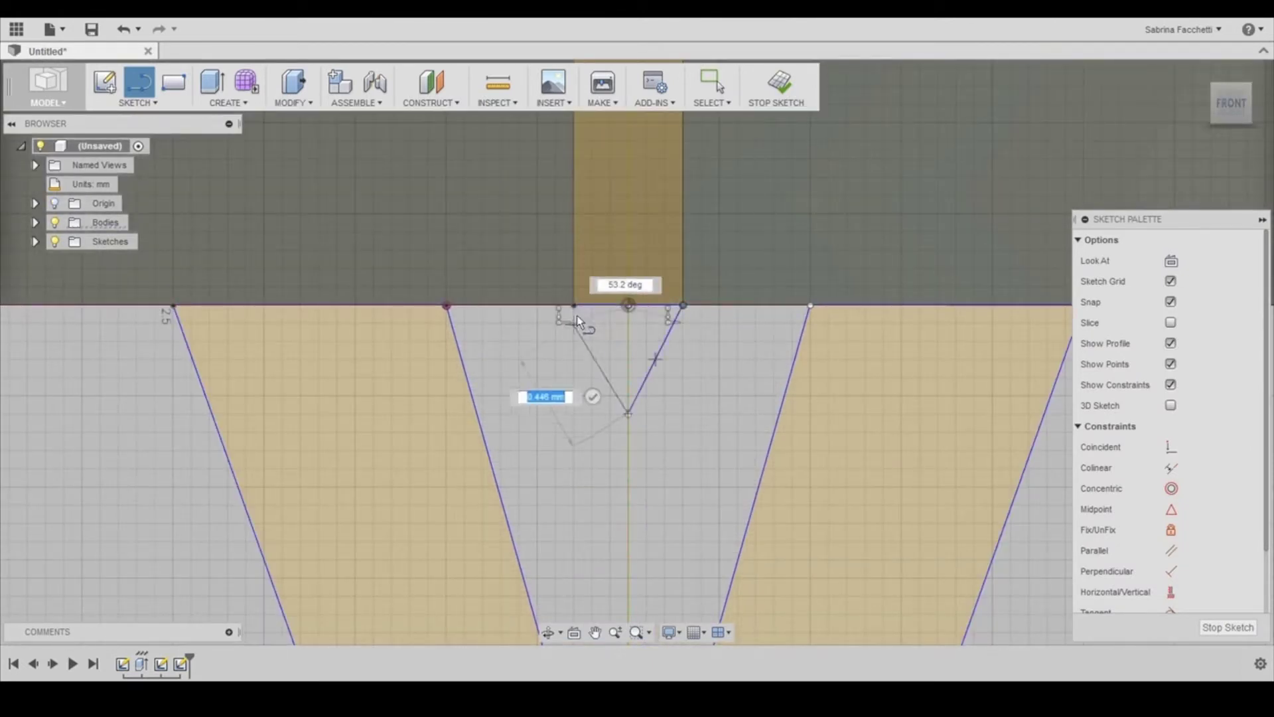
click(575, 305)
Step: Give the triangle a 0.50 mm depth dimension and finish the sketch
key(d)
scroll(697, 382, down, 5)
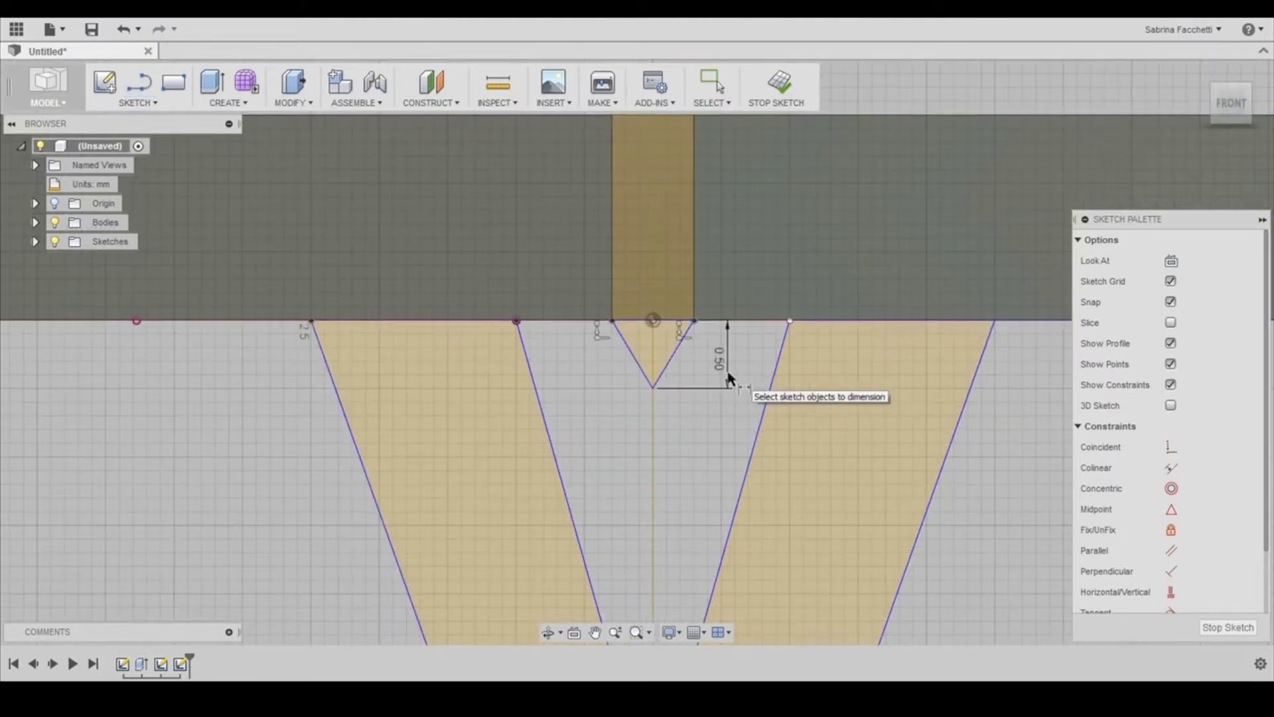
click(780, 83)
scroll(700, 415, down, 3)
mouse_move(697, 406)
shift+middle_down()
mouse_move(819, 498)
mouse_move(805, 503)
mouse_move(581, 280)
shift+middle_up()
click(226, 103)
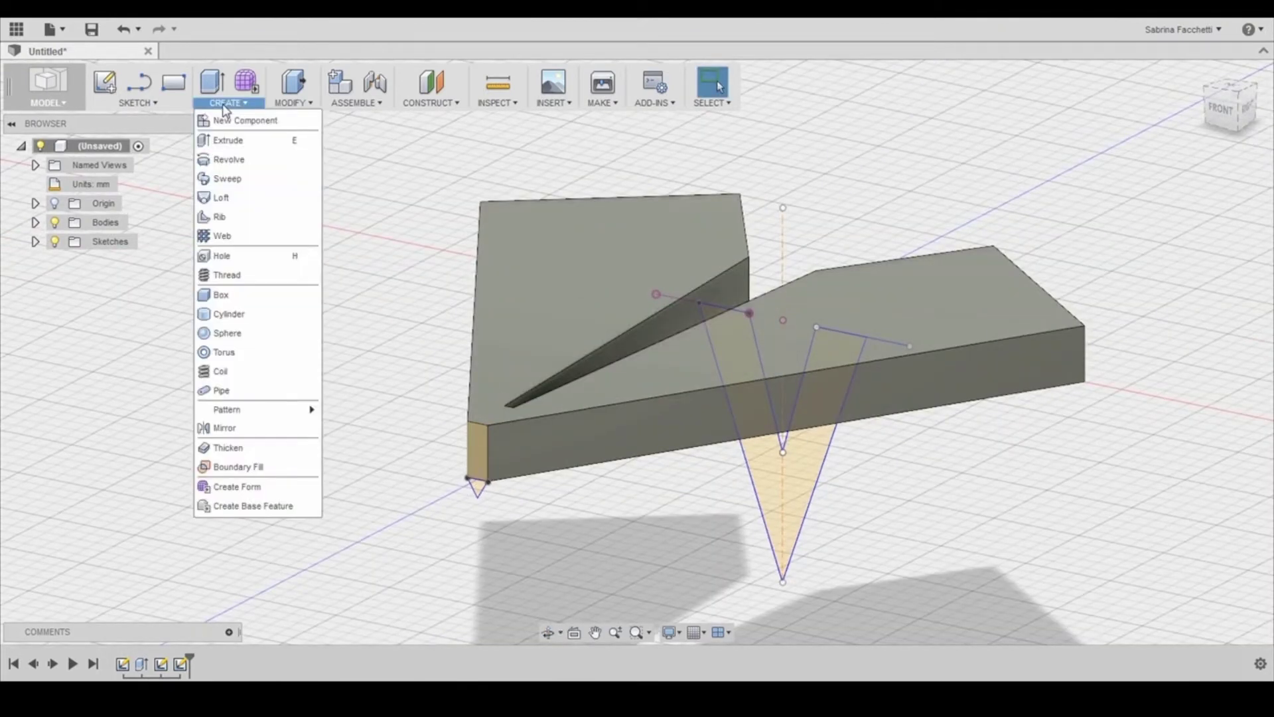
Step: Loft from the V-shaped profile down to the lower-left tip point, then orbit to inspect the keel
click(225, 198)
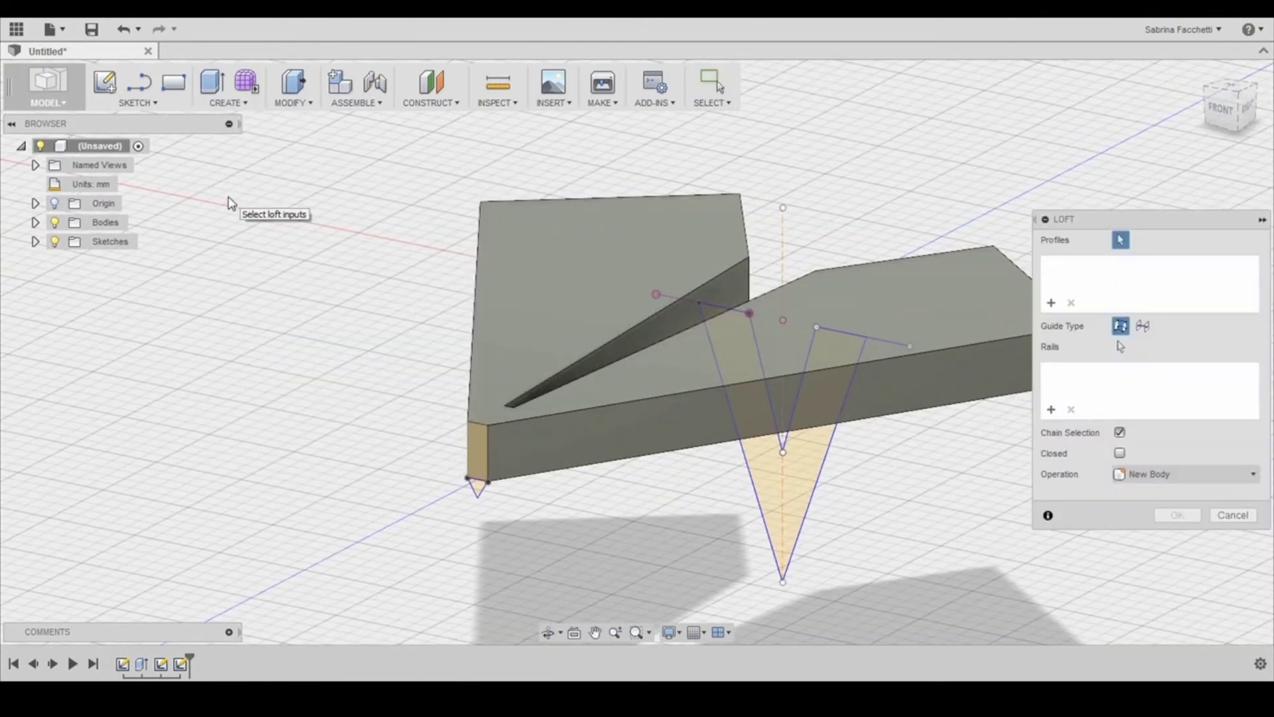
click(814, 466)
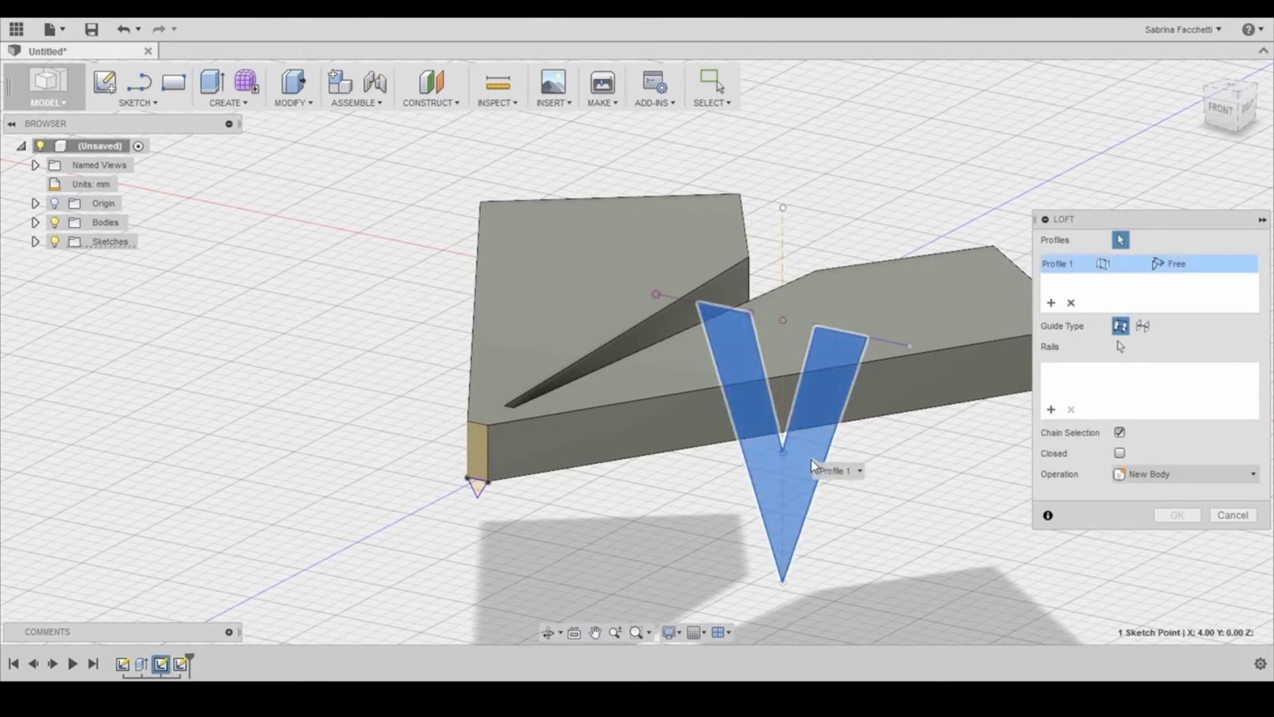
click(477, 491)
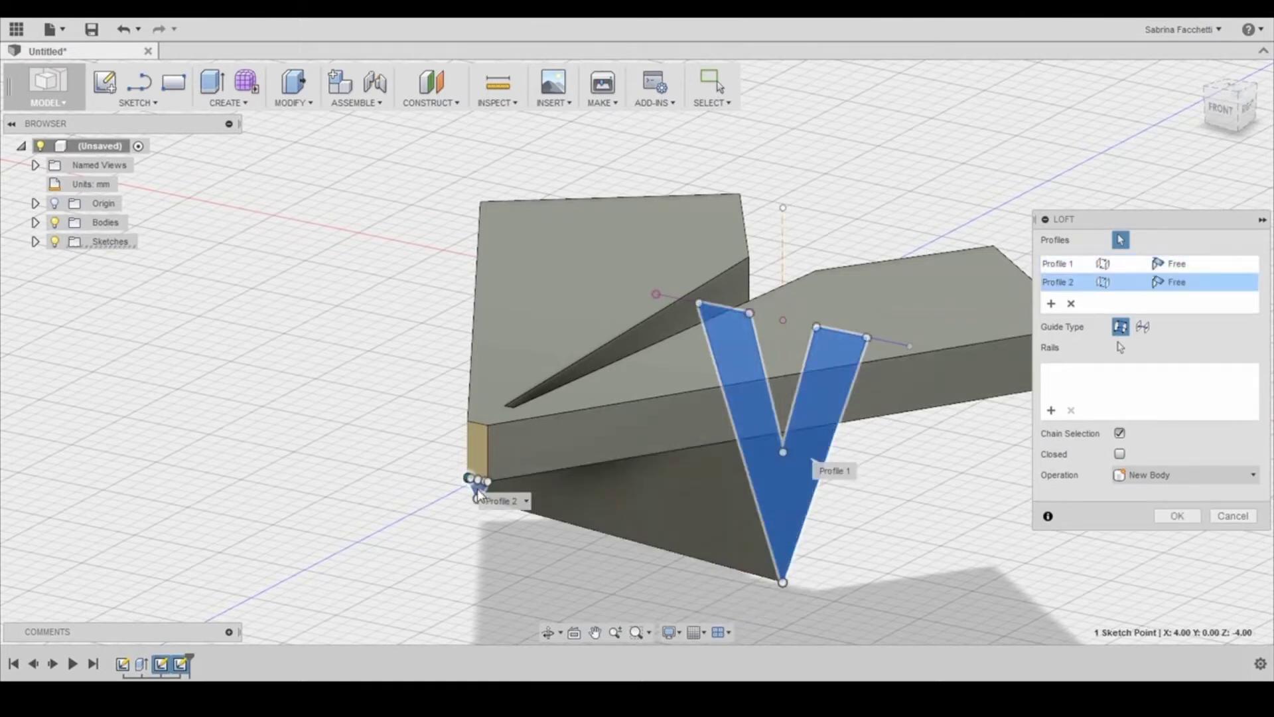
click(1177, 516)
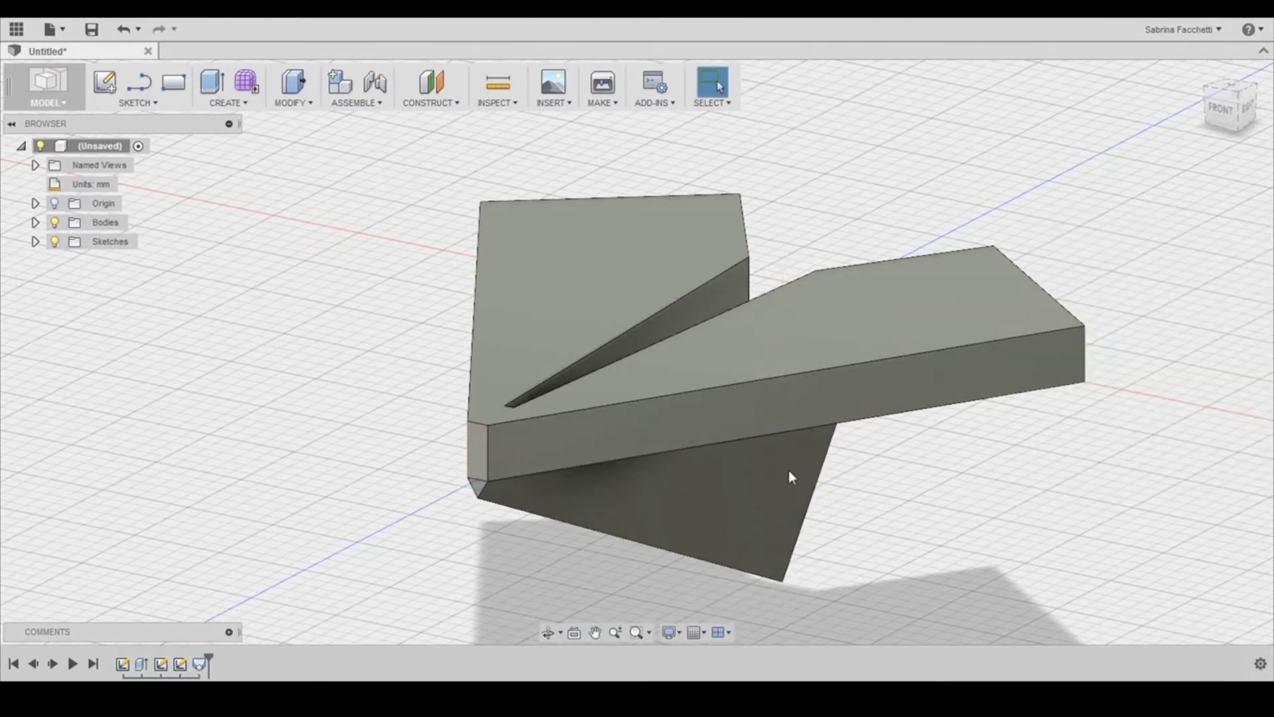
scroll(789, 471, down, 2)
mouse_move(788, 470)
shift+middle_down()
mouse_move(583, 429)
mouse_move(796, 467)
shift+middle_up()
scroll(766, 464, down, 3)
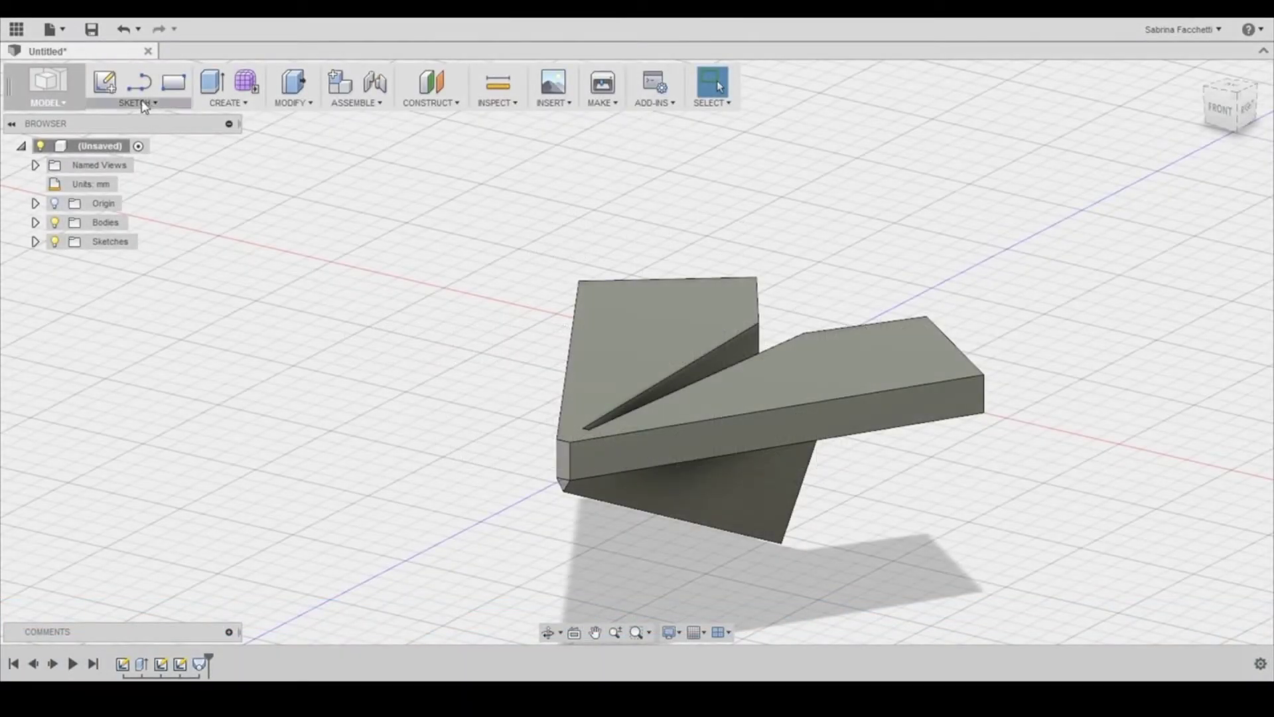
click(145, 104)
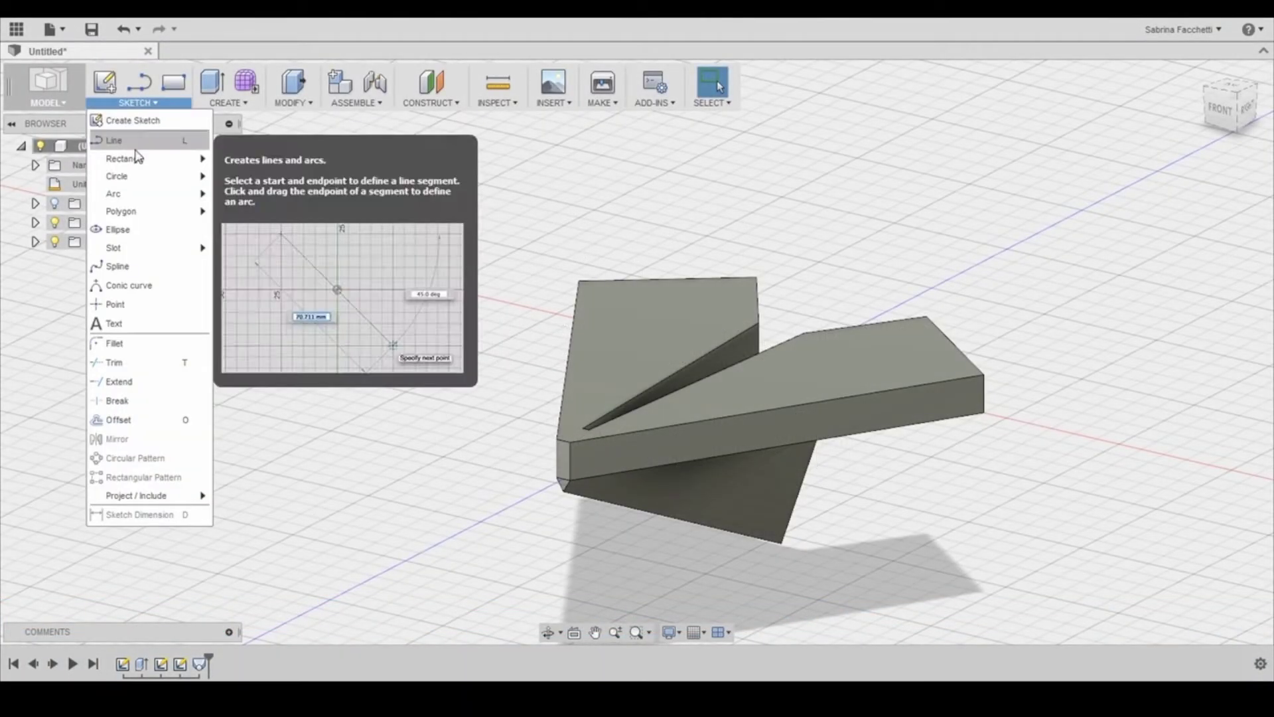
Step: Sketch a 2 mm diameter circle on the top face of the right wing
mouse_move(166, 176)
click(255, 178)
click(933, 361)
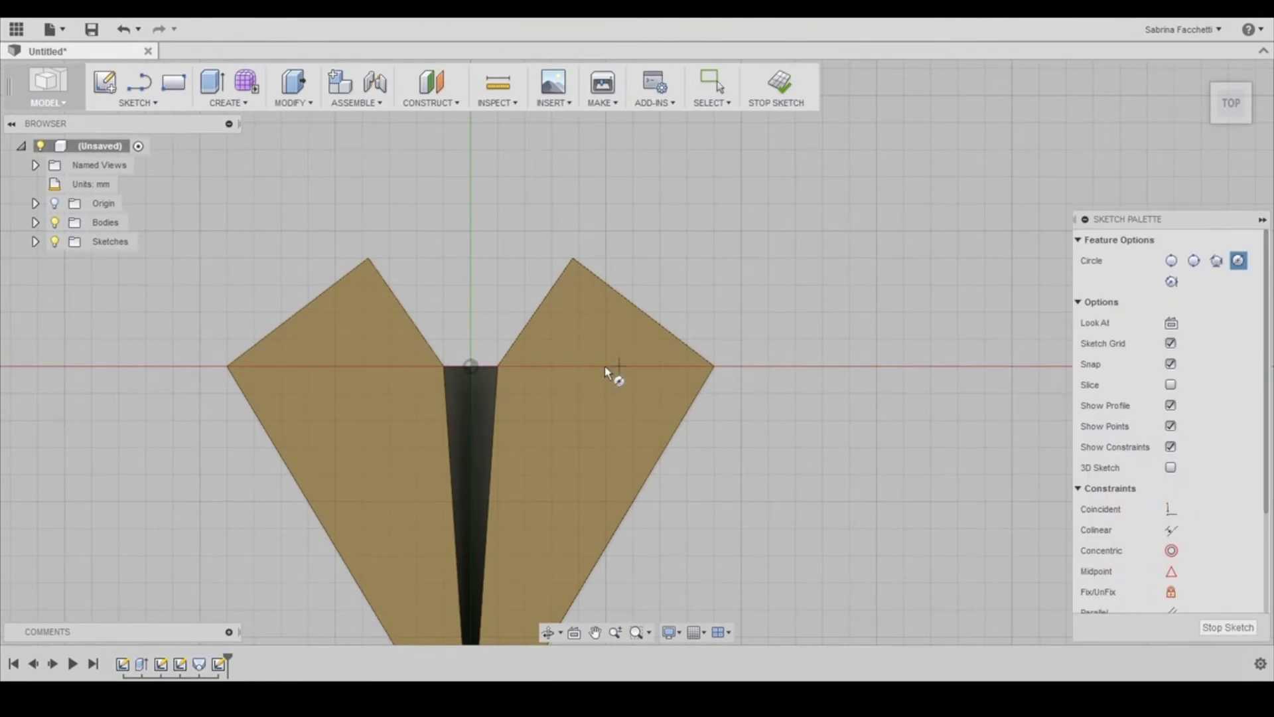
text(2)
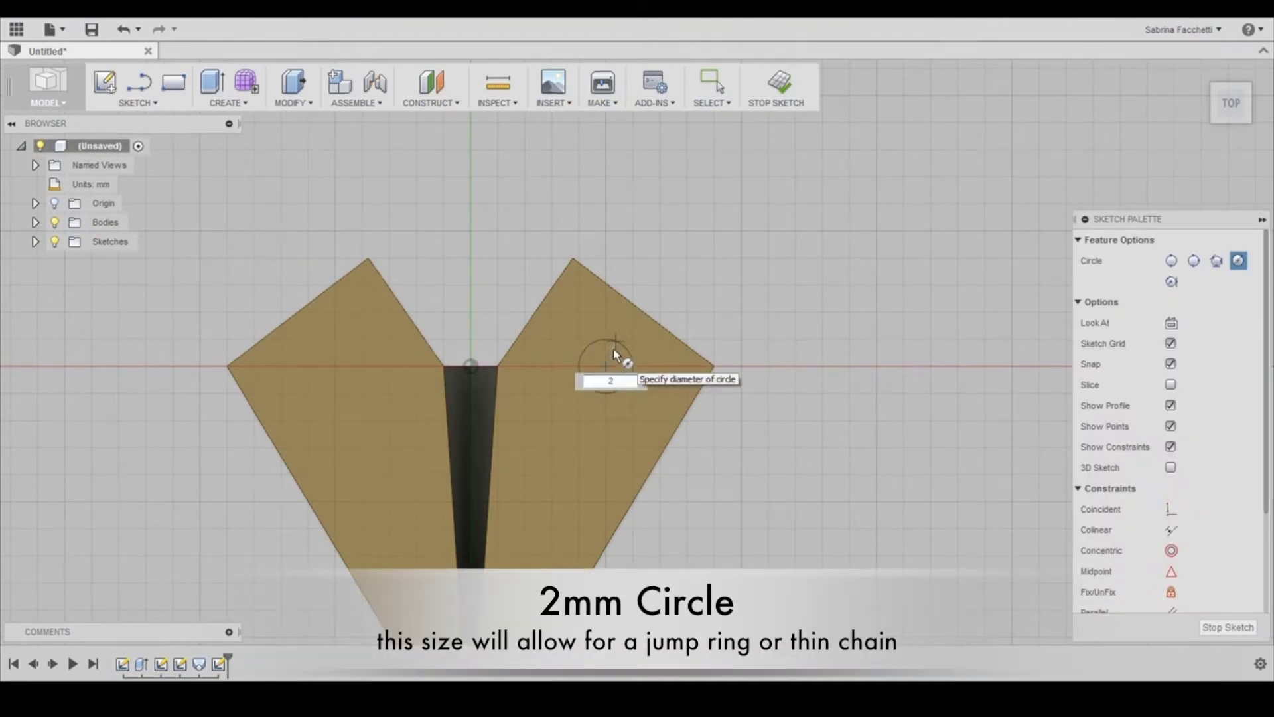
key(Return)
key(Escape)
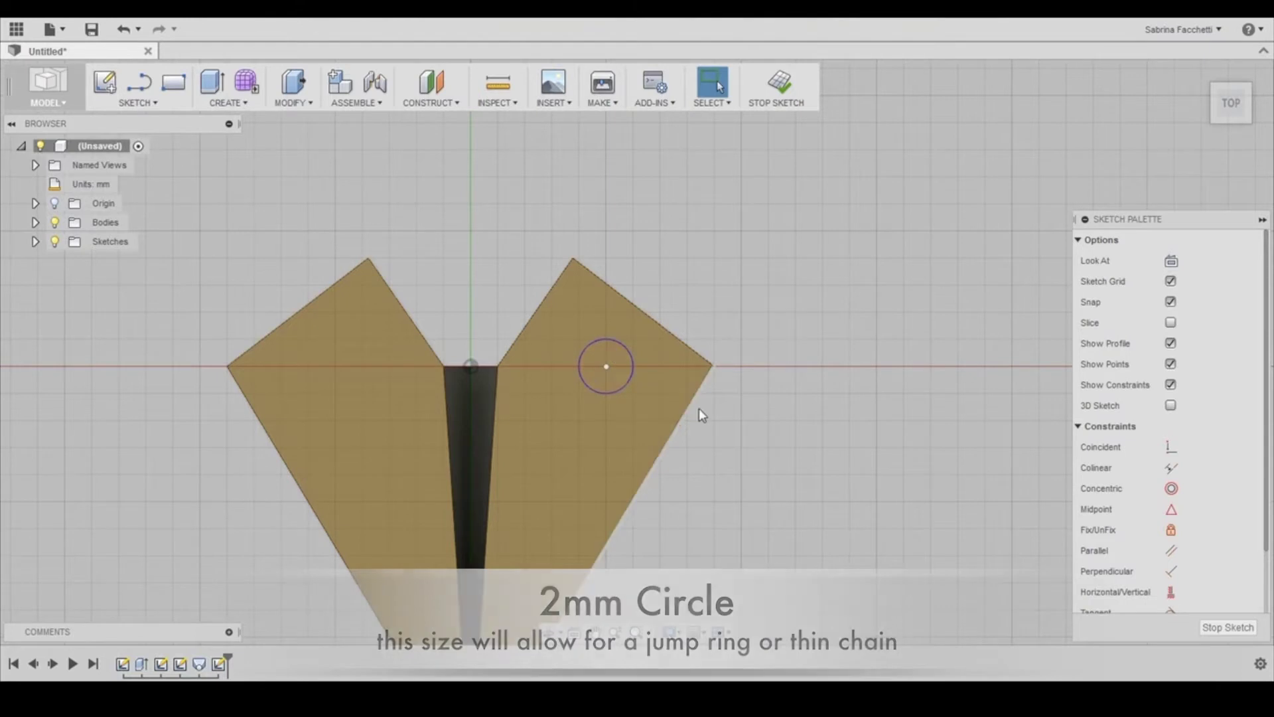
scroll(699, 409, down, 2)
Step: Extrude the circle 4 mm down as a cut to form the chain hole
click(230, 104)
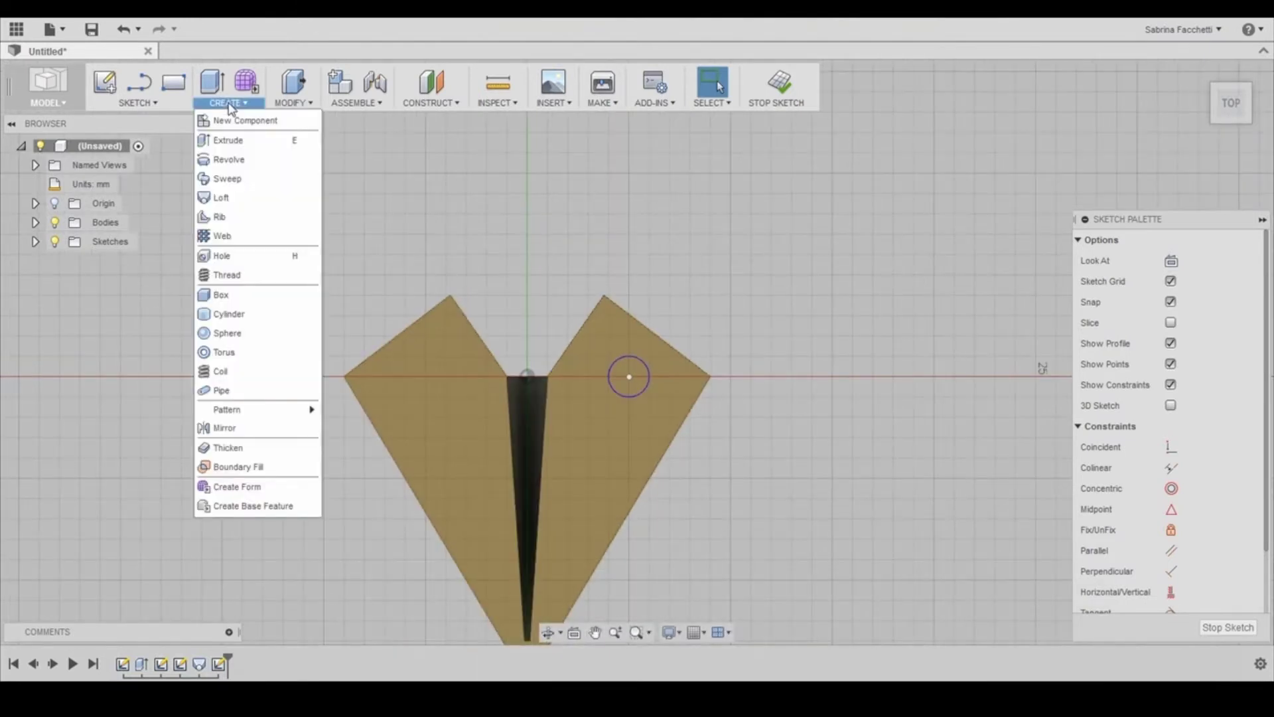
click(227, 140)
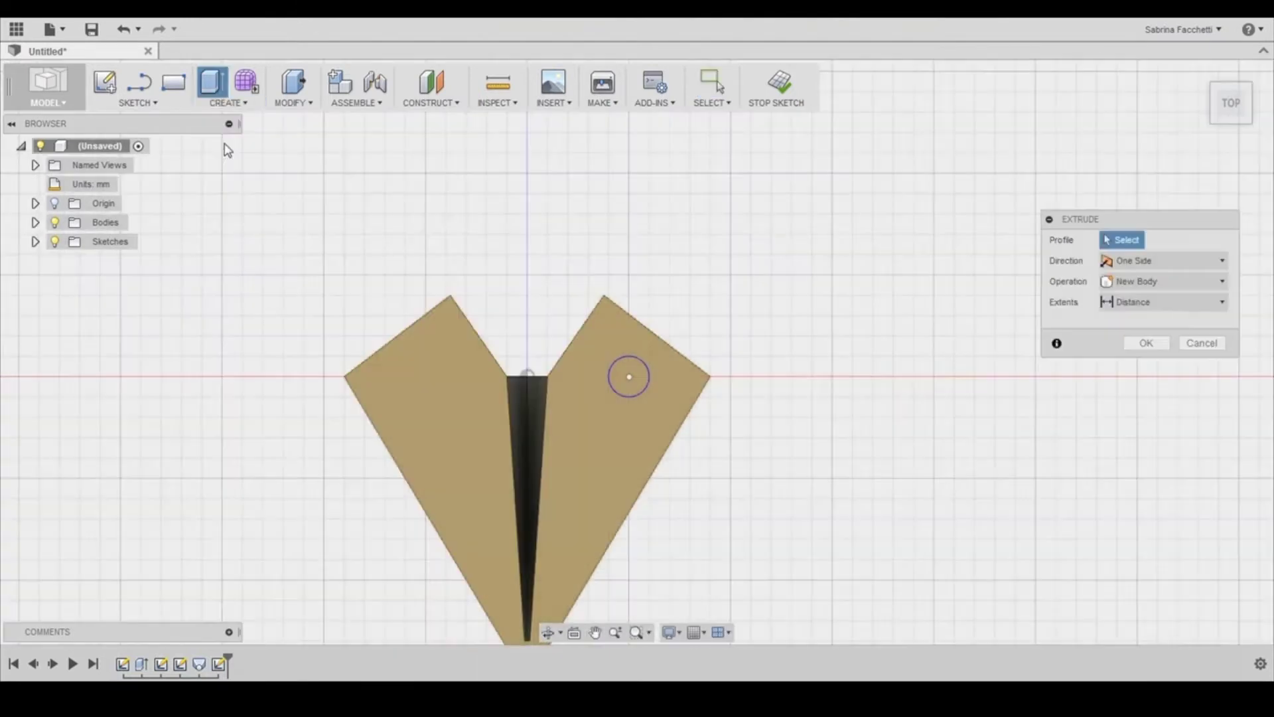
click(639, 370)
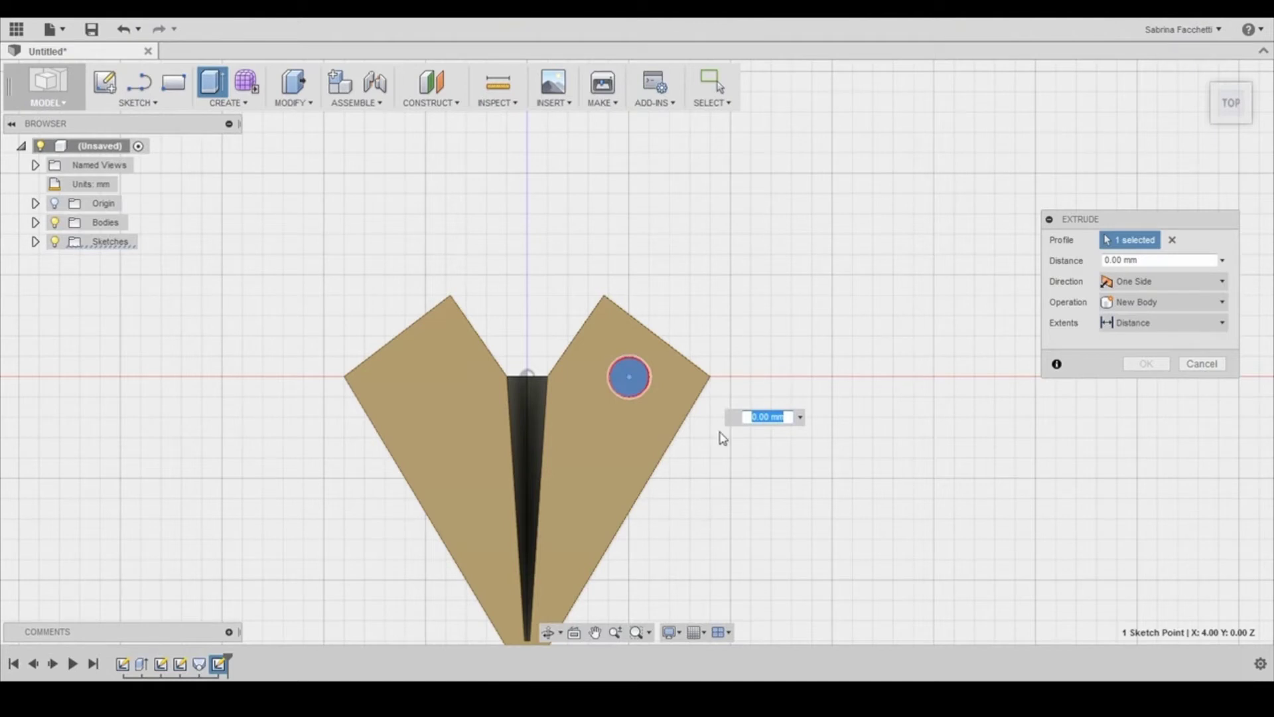
drag(663, 366, 662, 457)
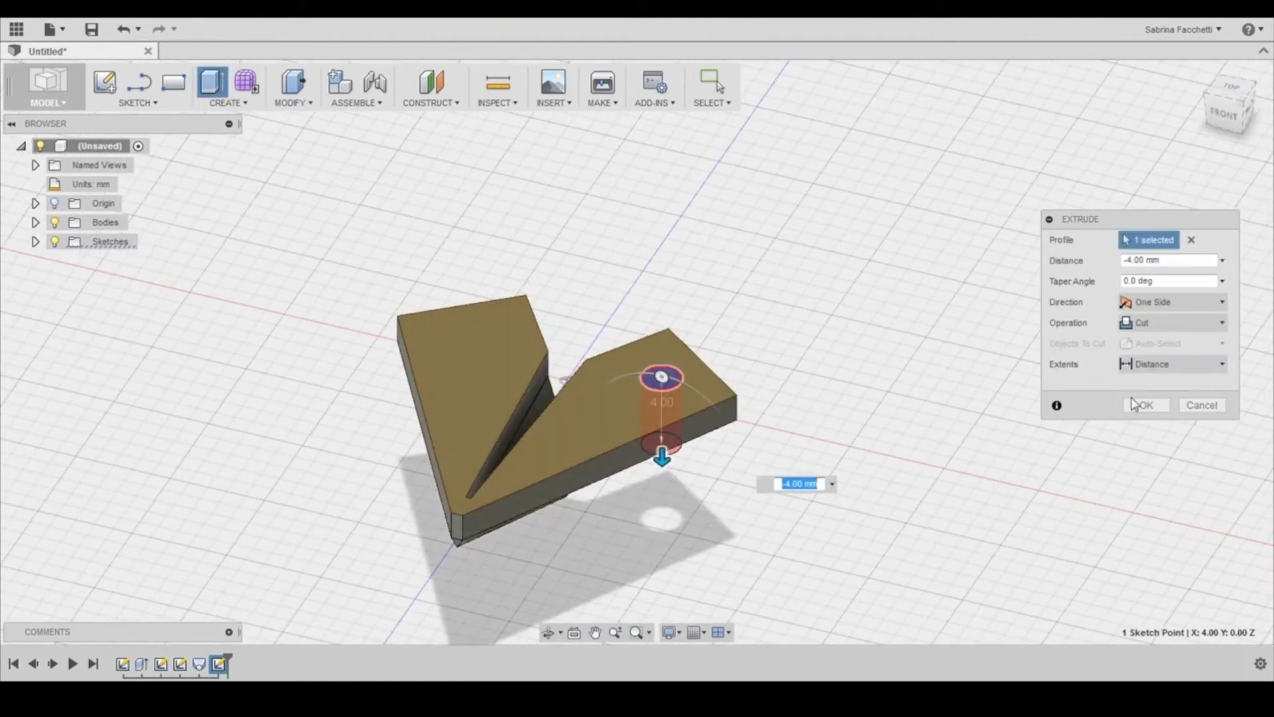
click(1146, 405)
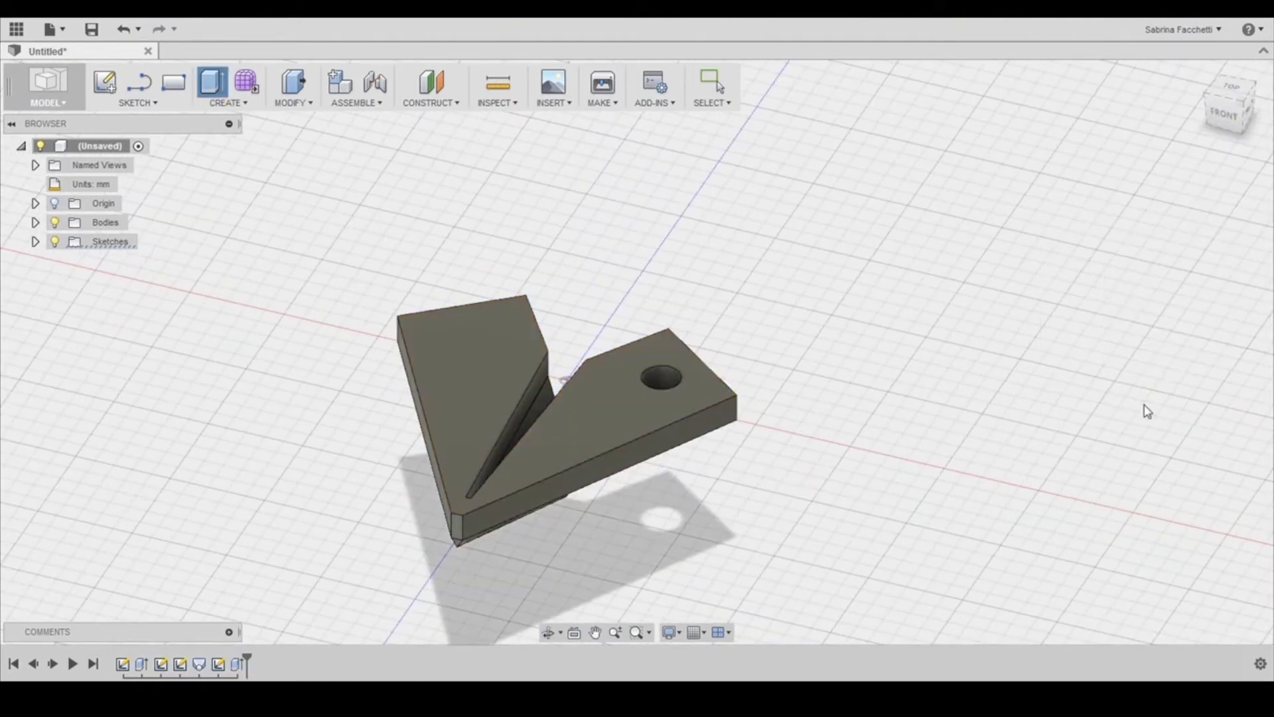
Step: Fillet the top and bottom edges of the chain hole with a 0.25 mm radius
click(289, 103)
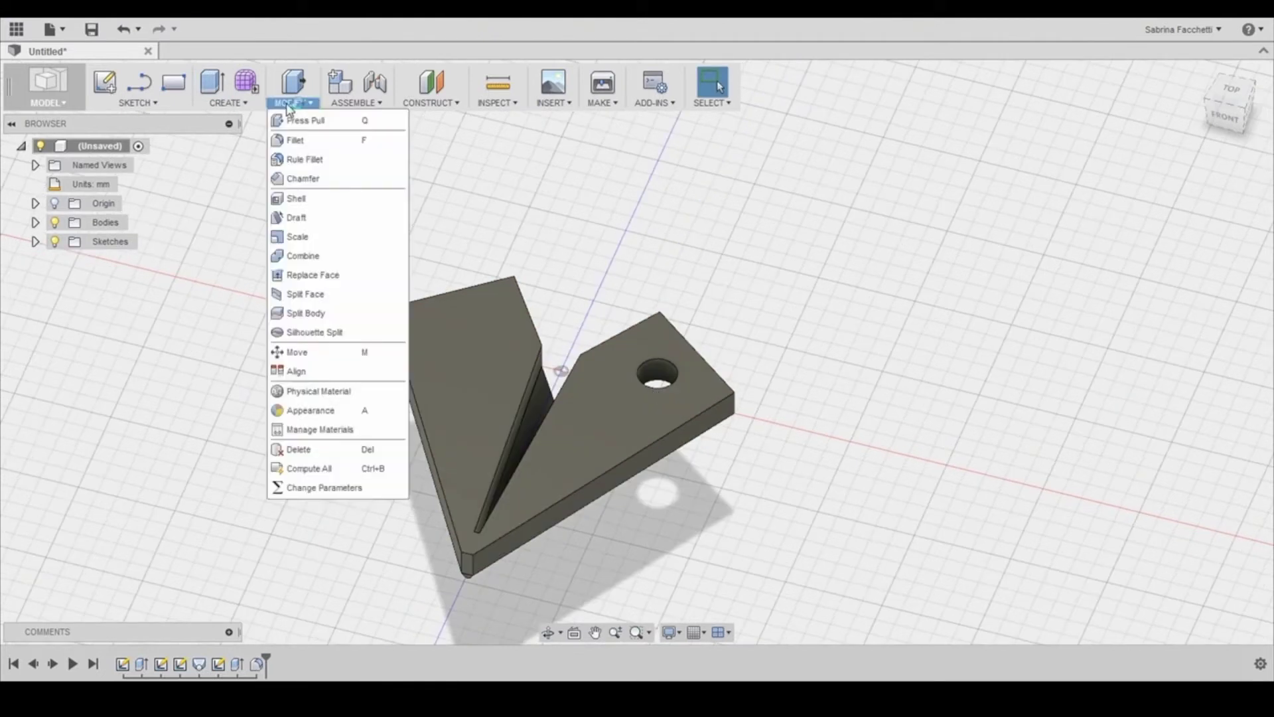
click(290, 140)
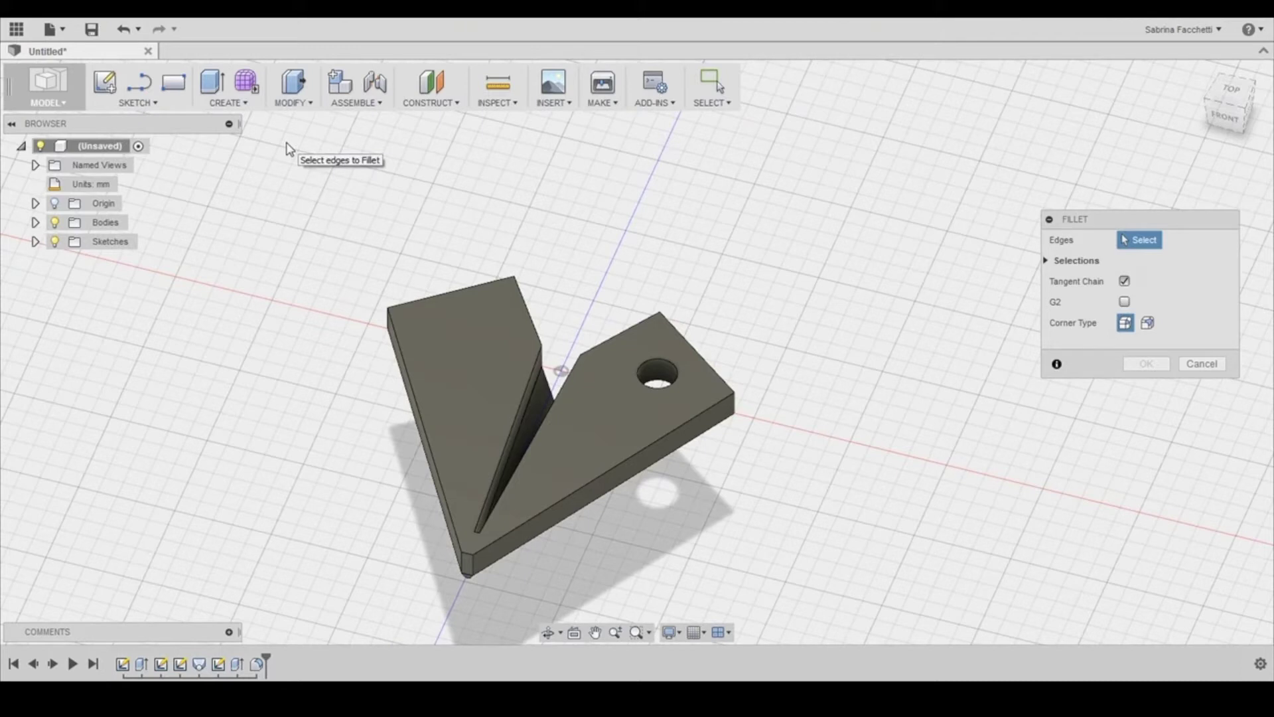
click(663, 380)
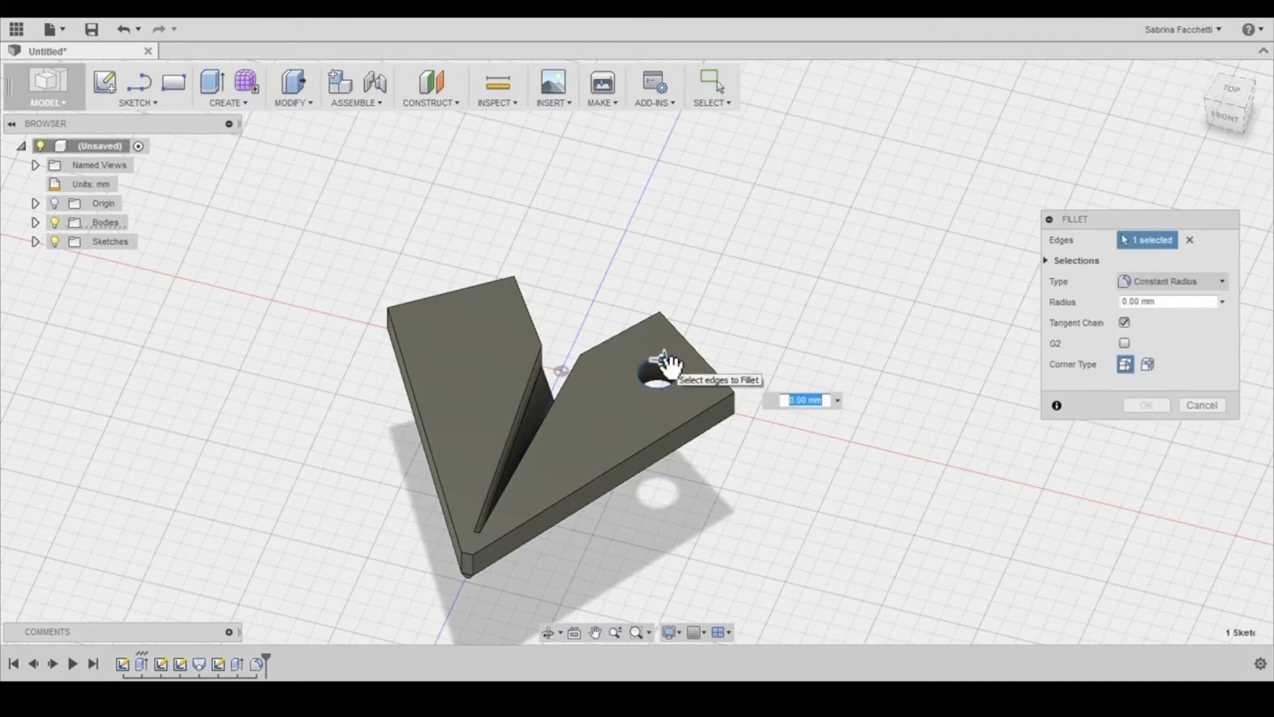
click(661, 387)
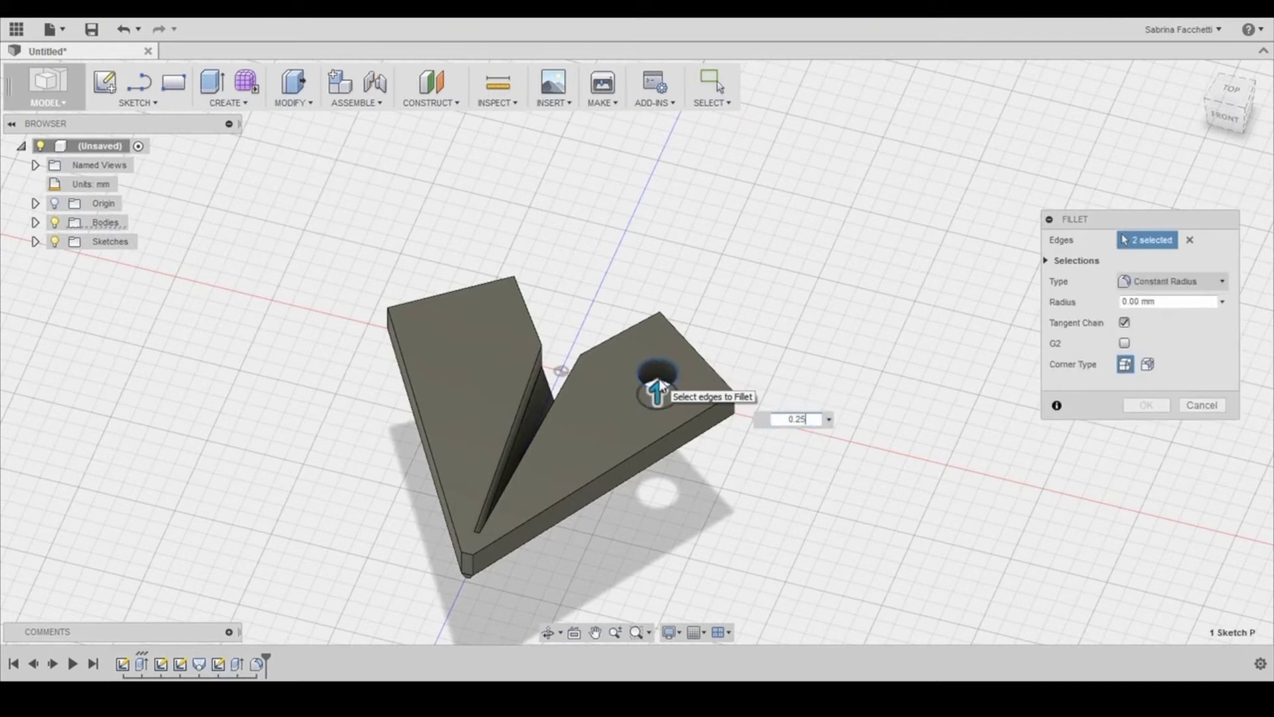
key(Return)
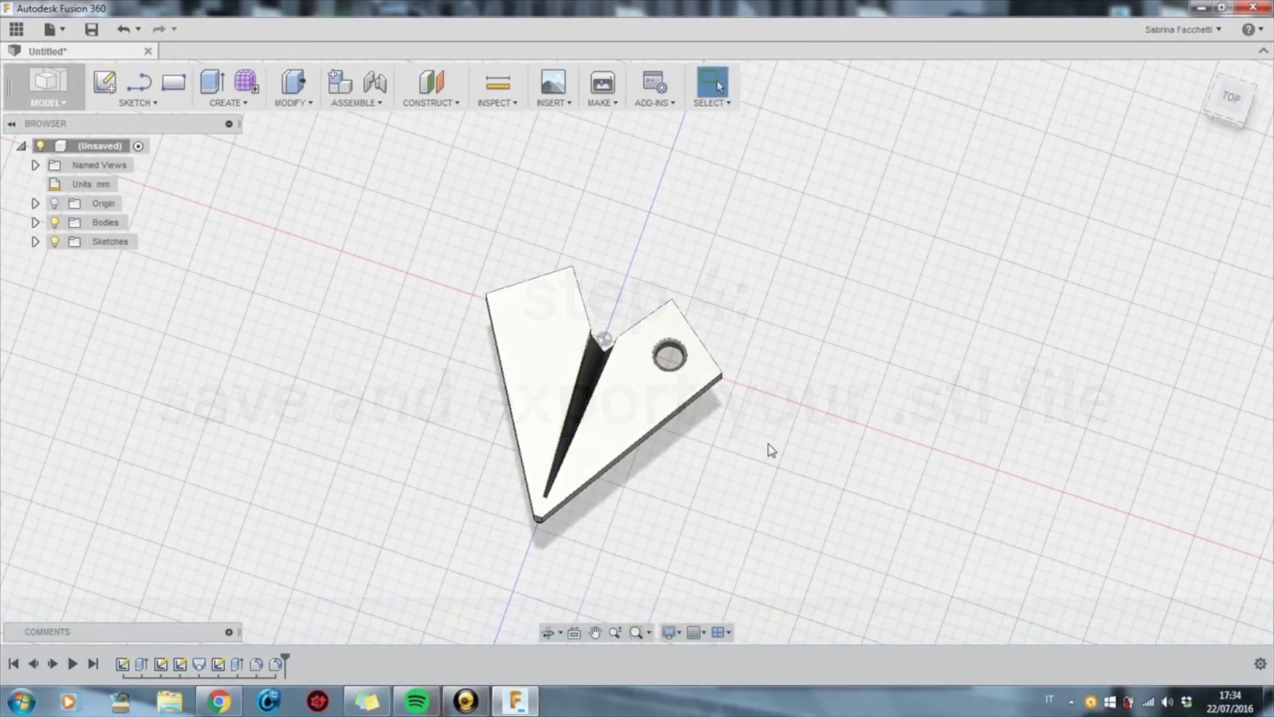
Step: Save the design to the cloud as 'origami plane'
click(92, 30)
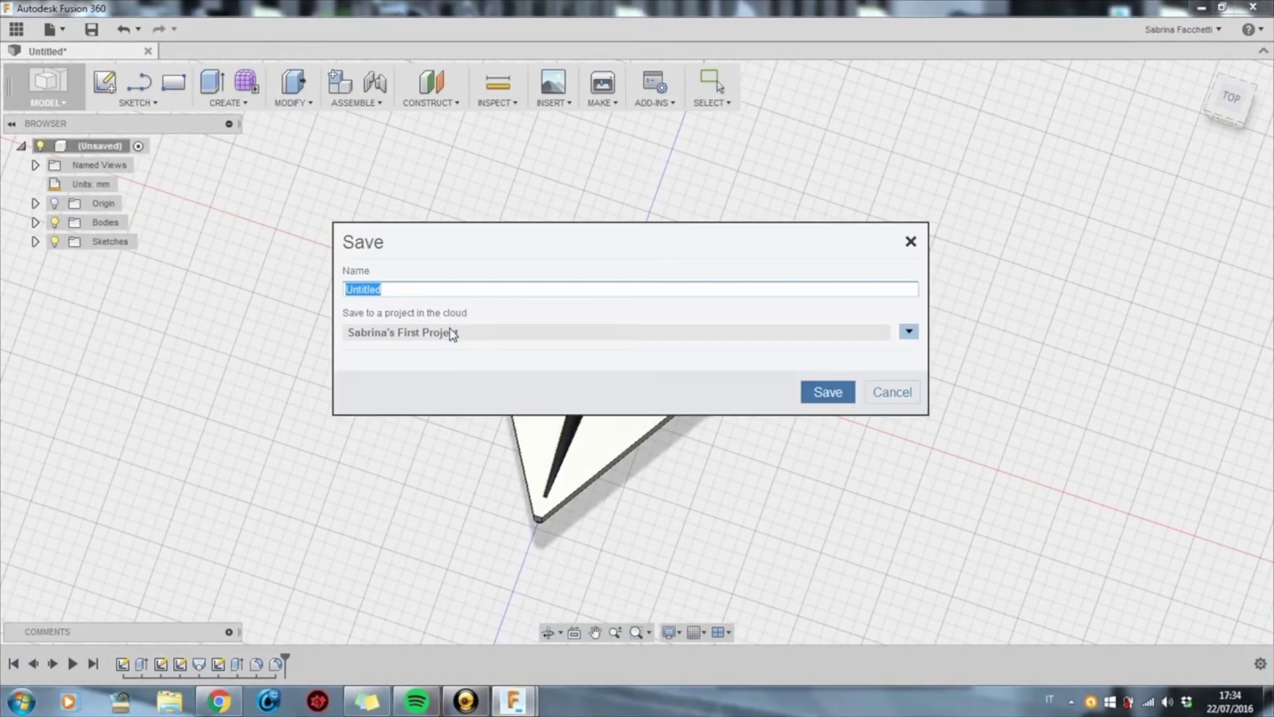
text(origami plane)
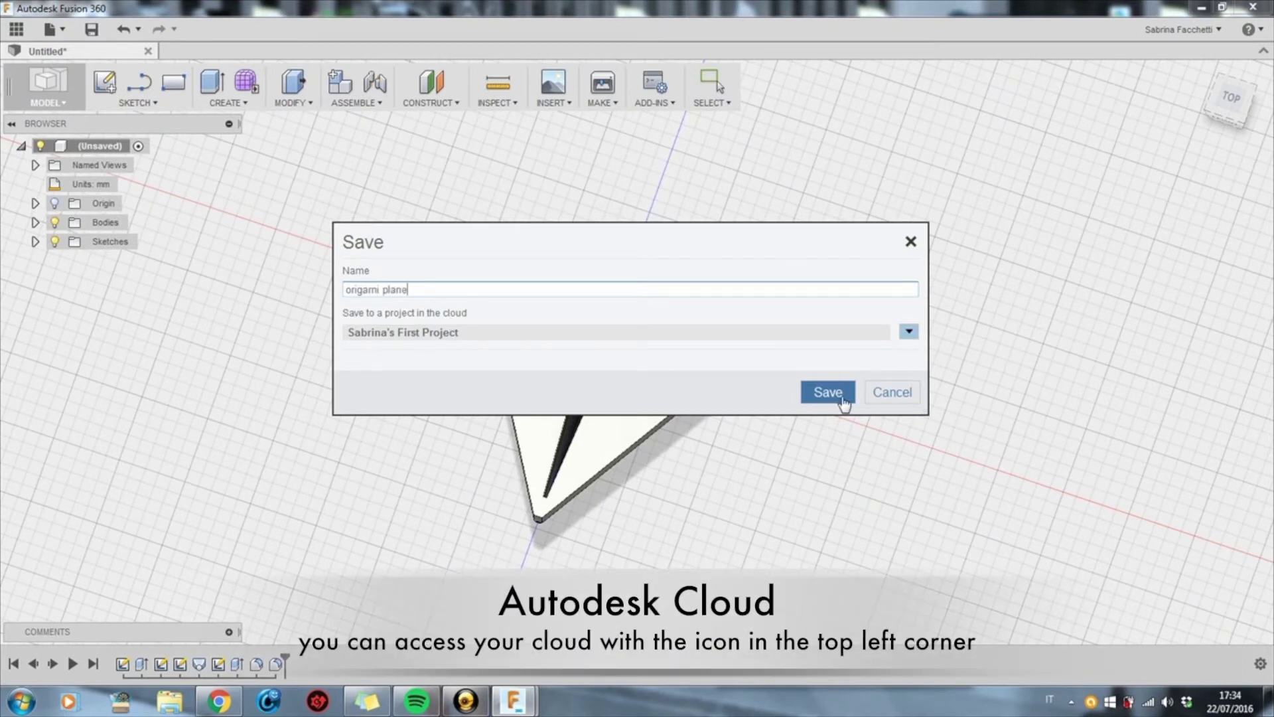
click(847, 393)
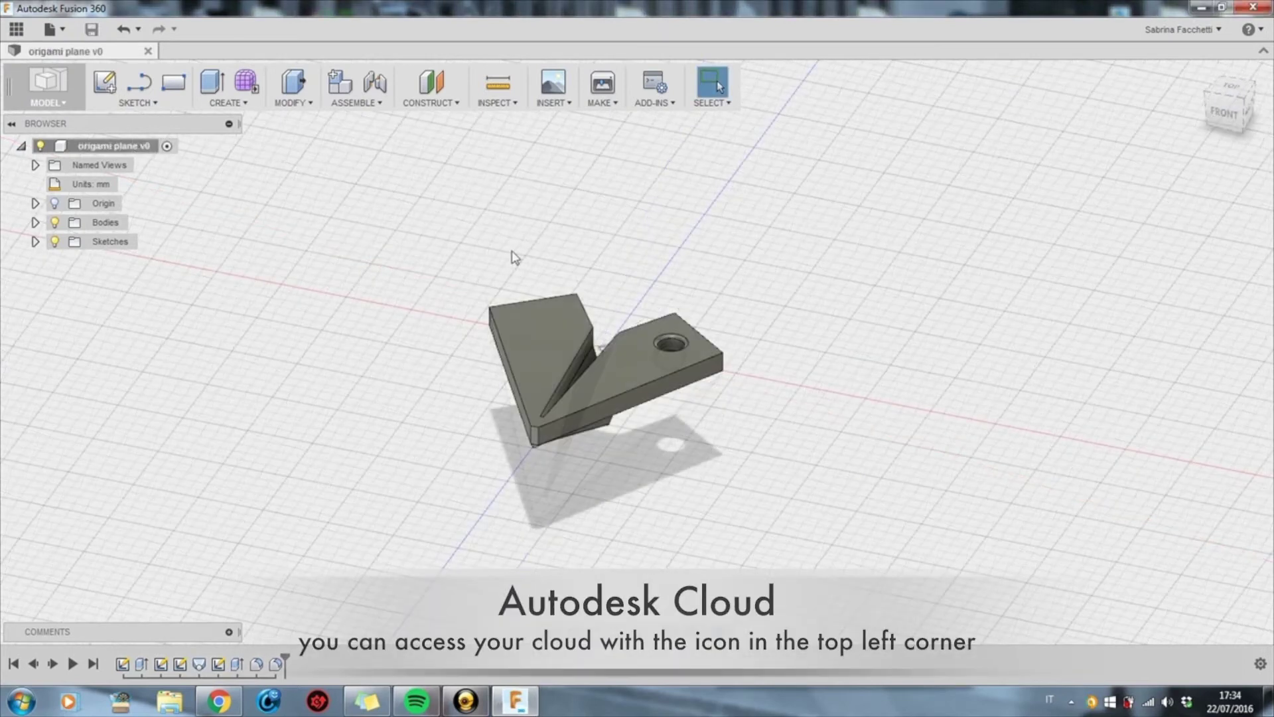
Step: Export the whole design as the STL file 'origami plane v1' to the Desktop
right_click(131, 147)
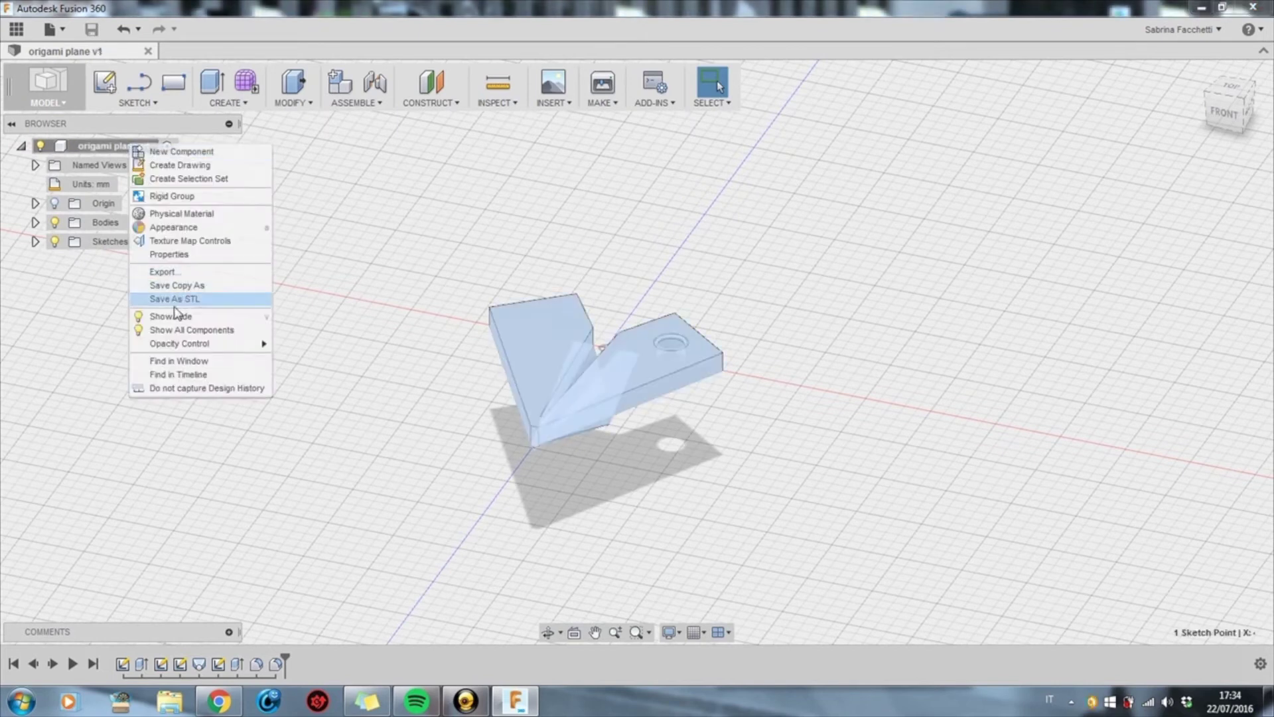
click(171, 300)
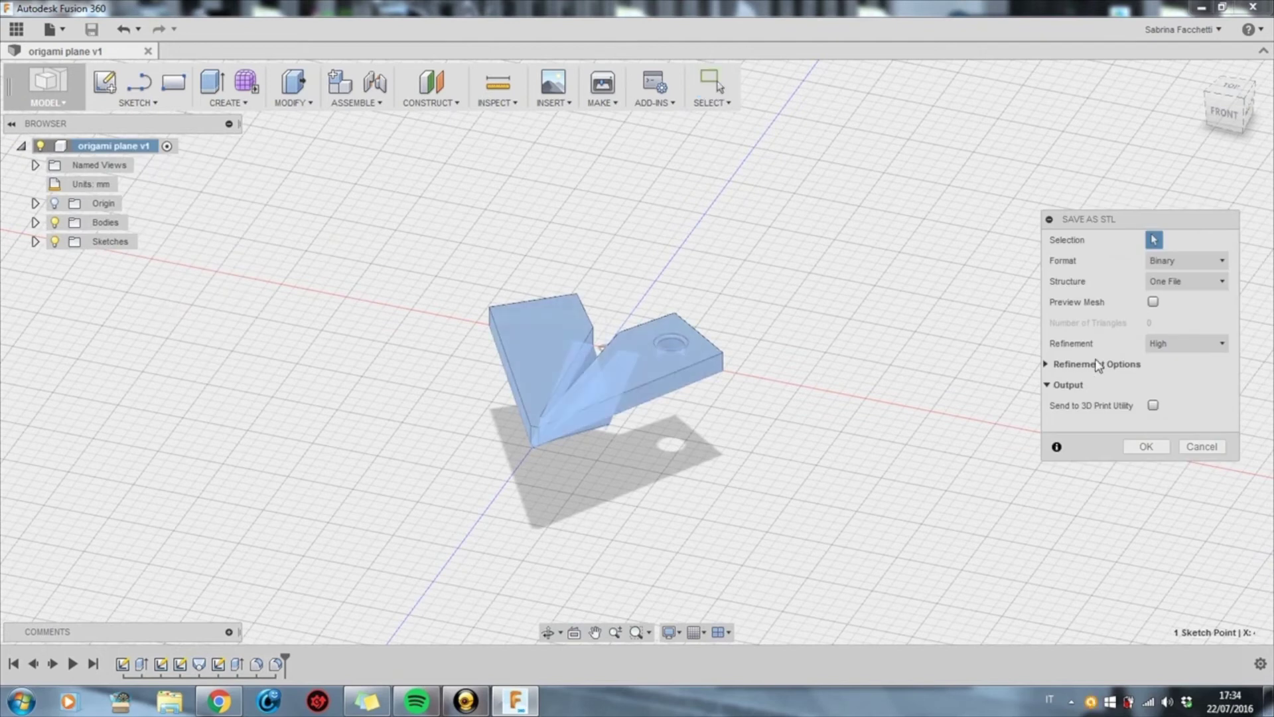
click(1146, 446)
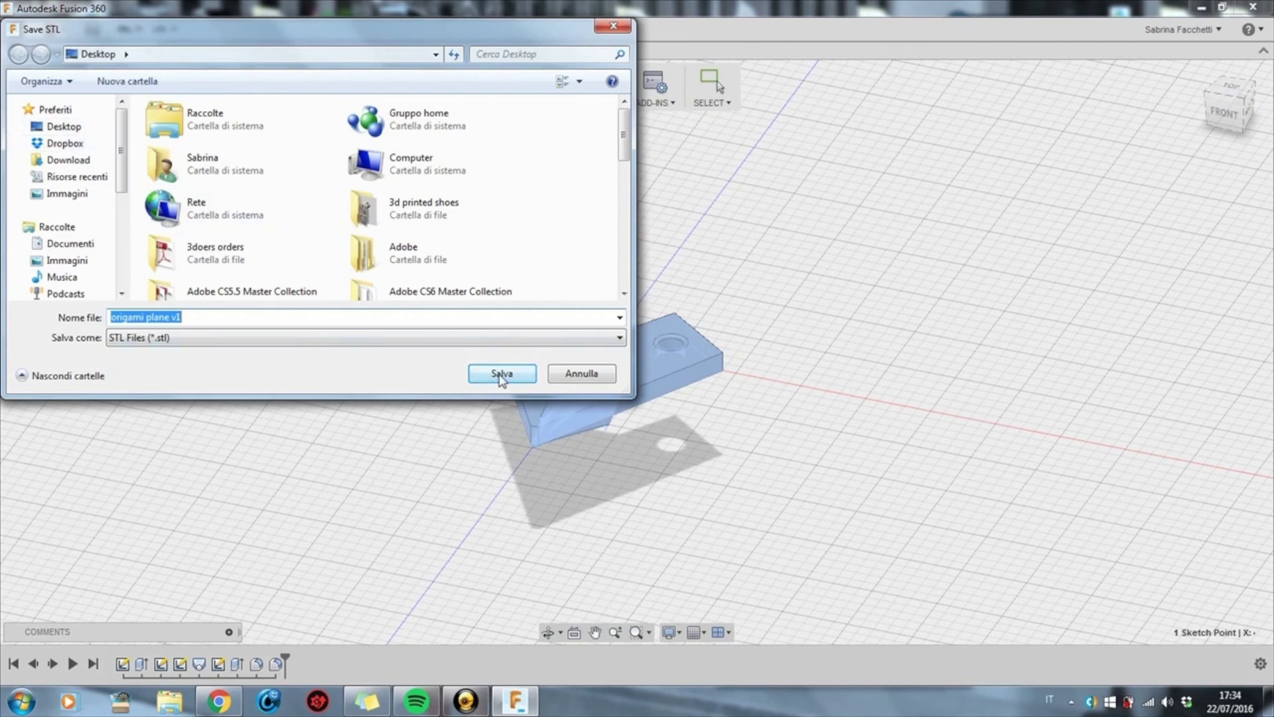
click(502, 375)
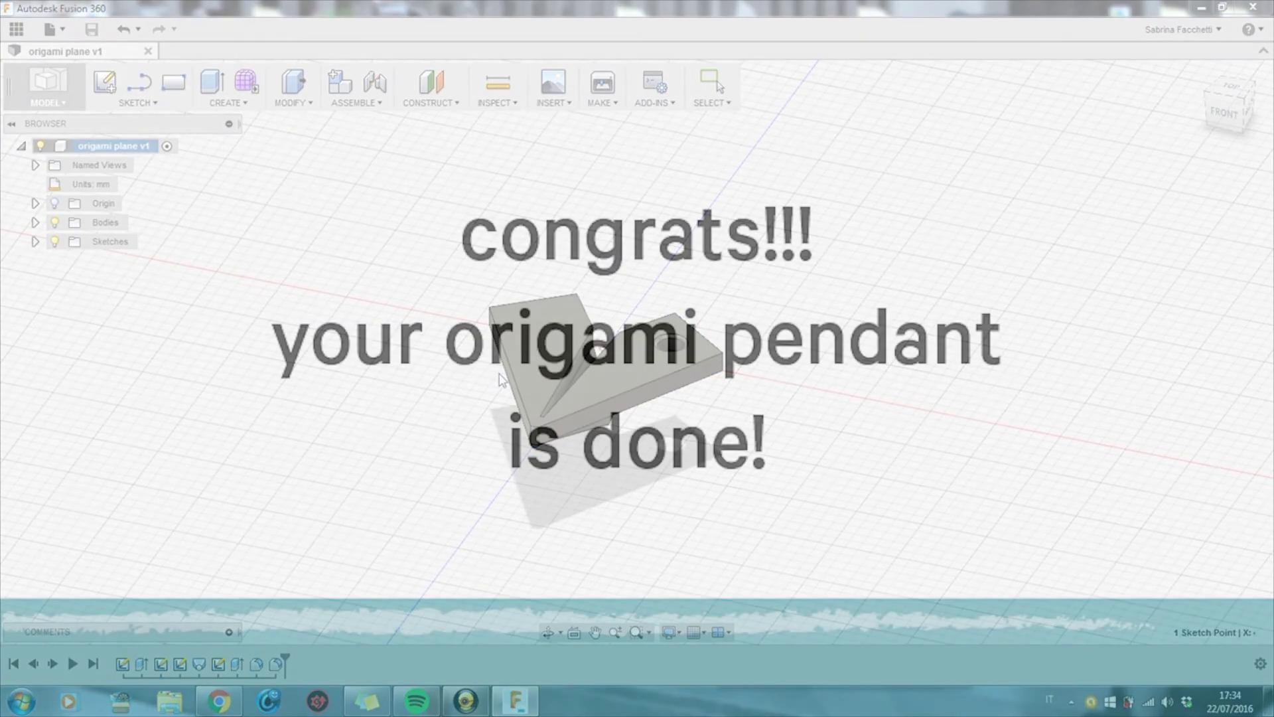